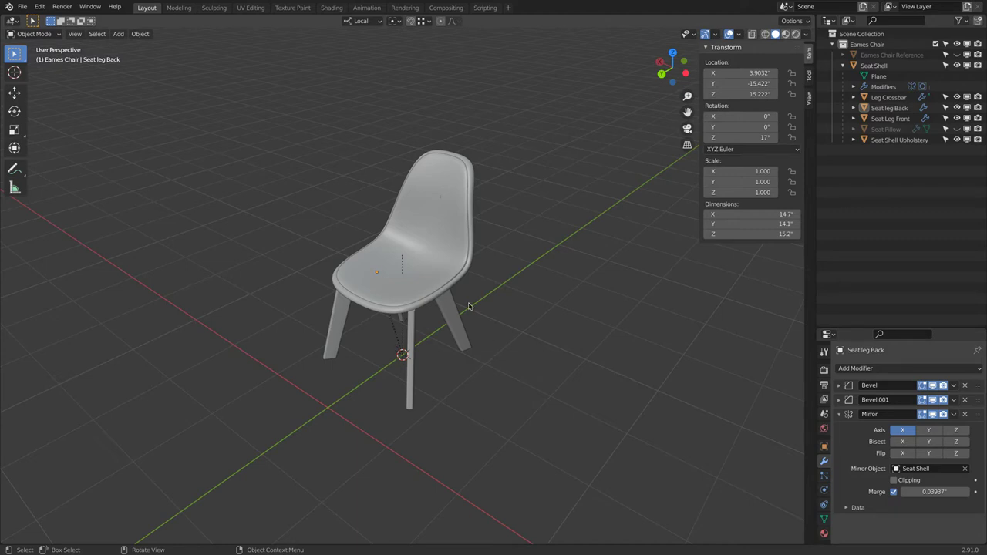
Step: Make the Properties editor taller and select the chair's front leg piece
middle_click_drag(517, 270, 537, 255)
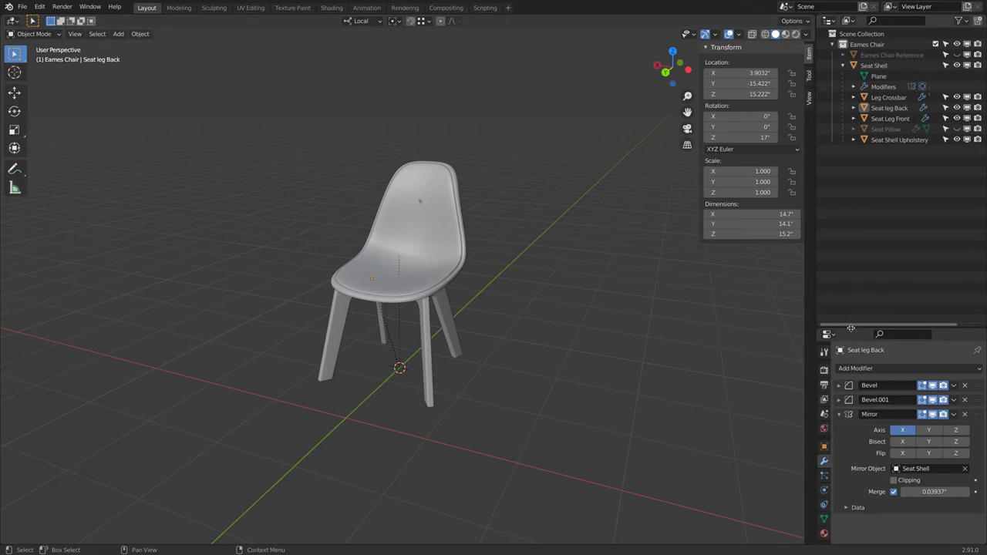
left_click_drag(848, 327, 854, 180)
mouse_move(848, 4)
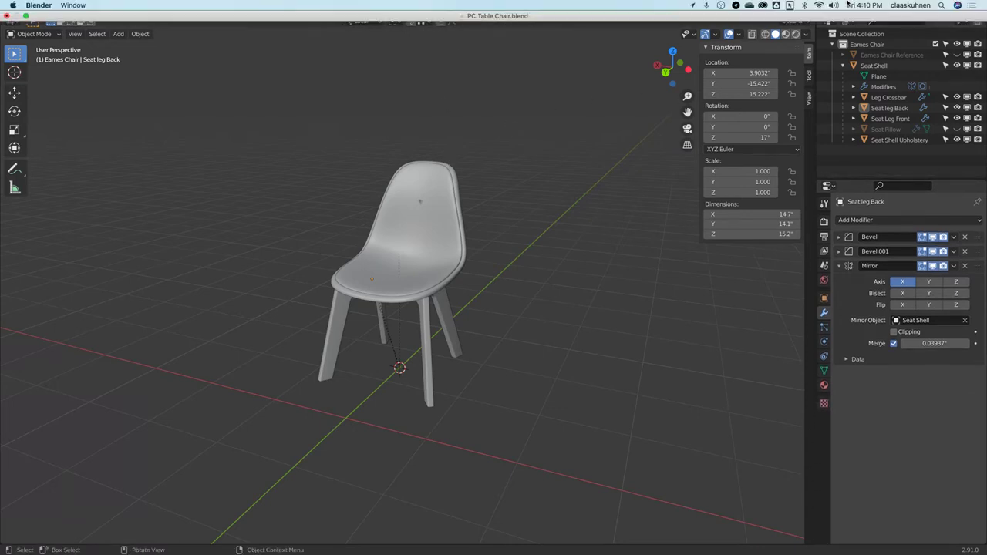
left_click(426, 327)
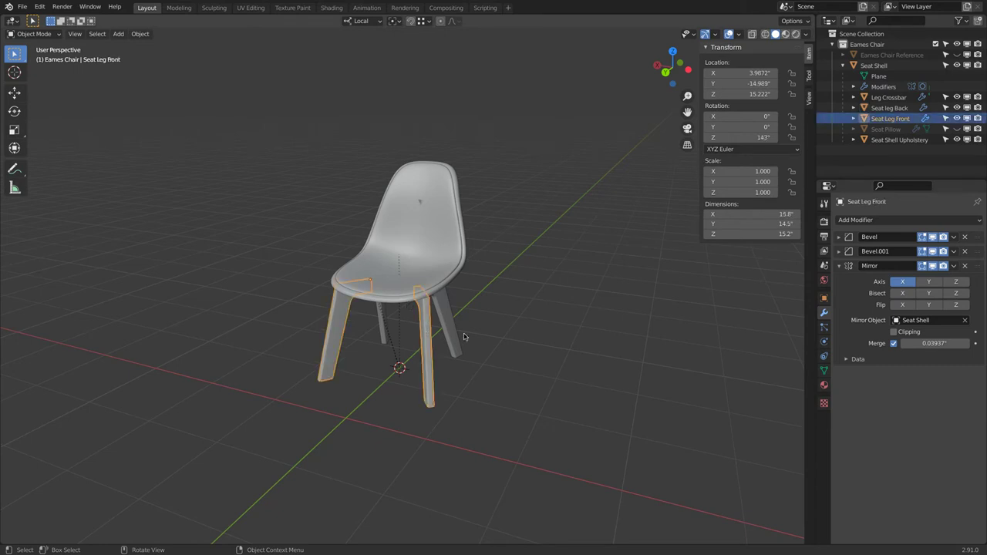
Step: Add a new material named 'Leg Wood Material' to the front leg piece
middle_click_drag(464, 336, 445, 353)
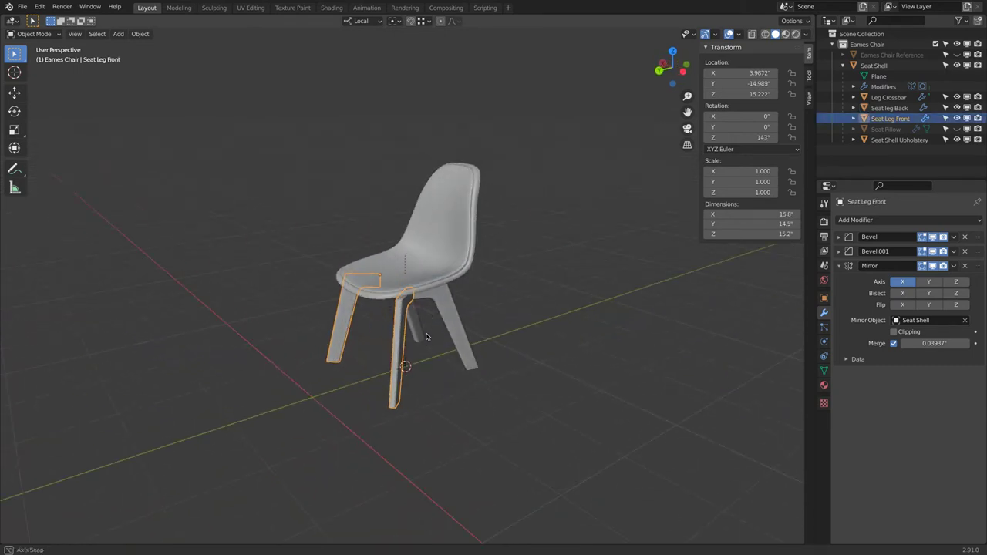
left_click(824, 386)
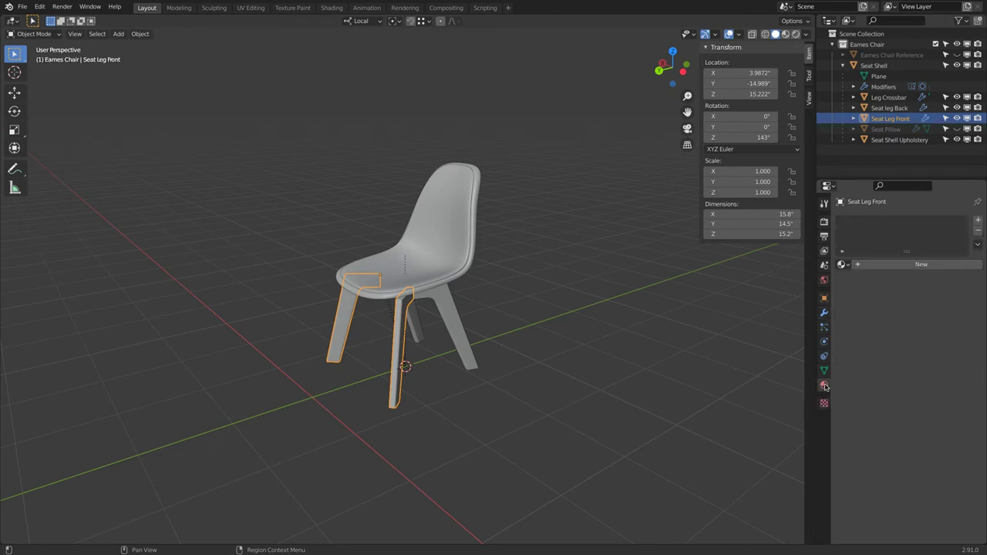
left_click(911, 265)
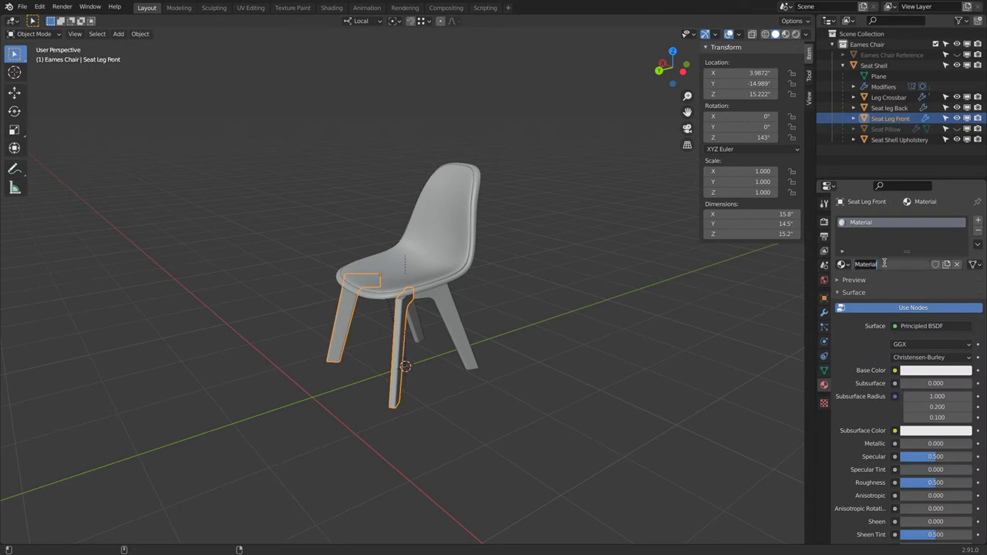
type("Leg Wood Material")
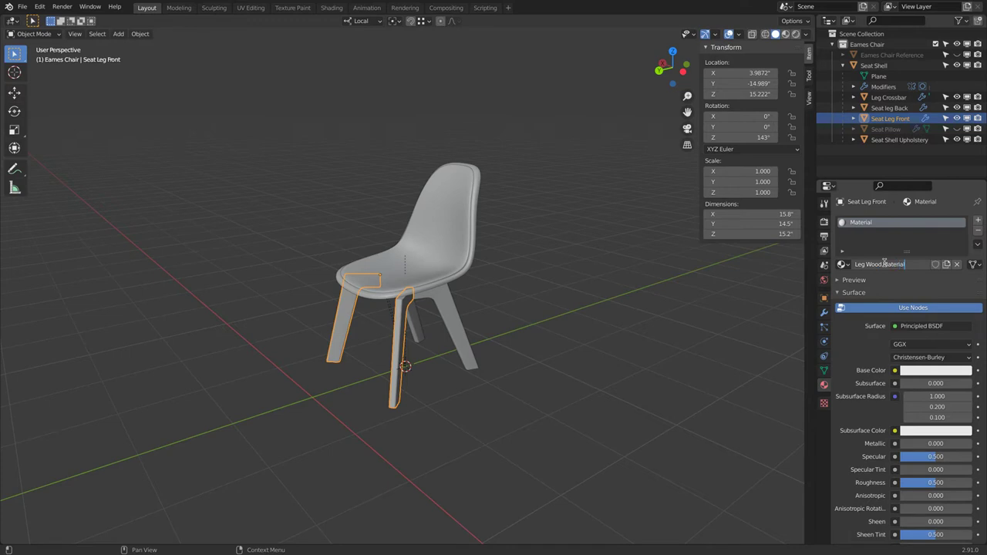
key("Return")
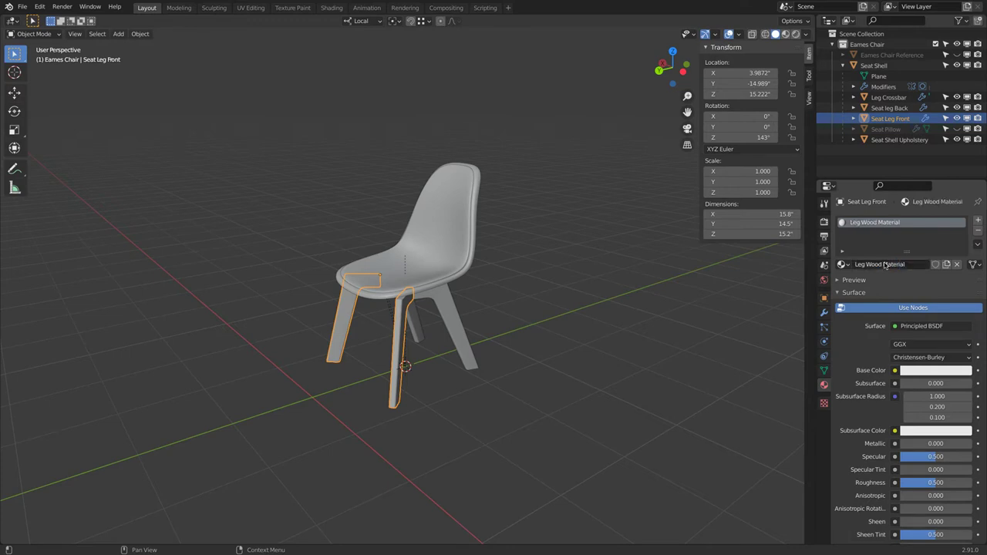
Step: Set the leg material's base colour to a light peach, then select the back leg piece
left_click(920, 370)
left_click(902, 291)
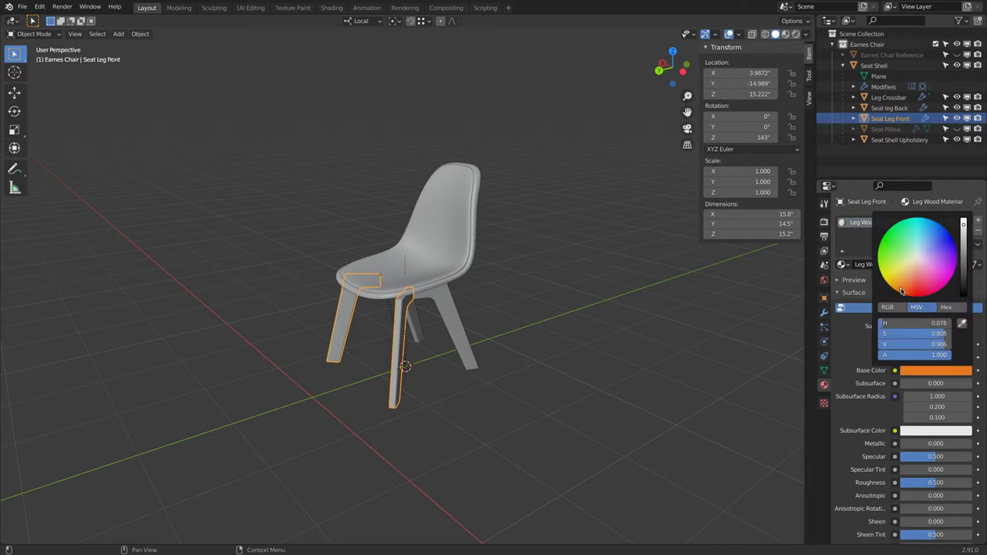
left_click_drag(902, 290, 910, 273)
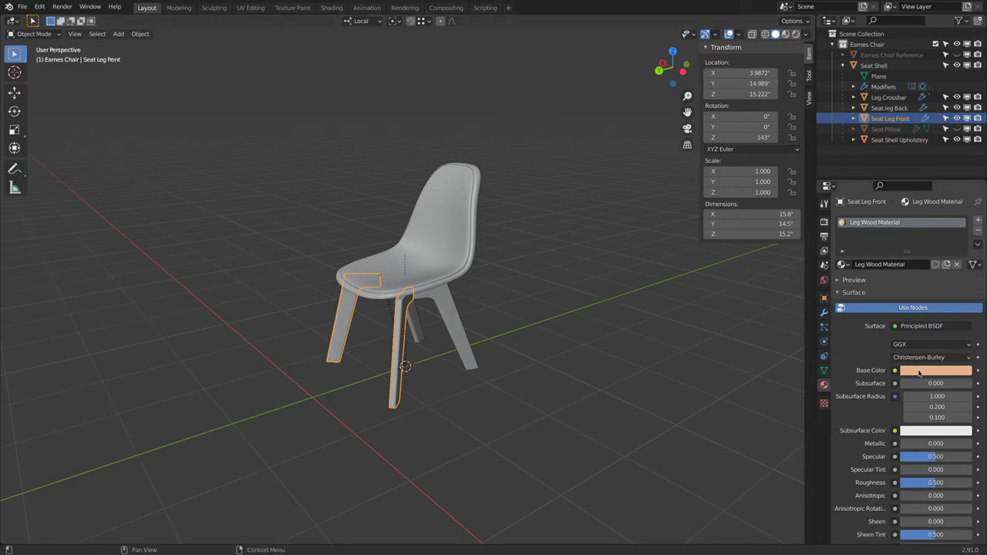
left_click(451, 308)
left_click(842, 265)
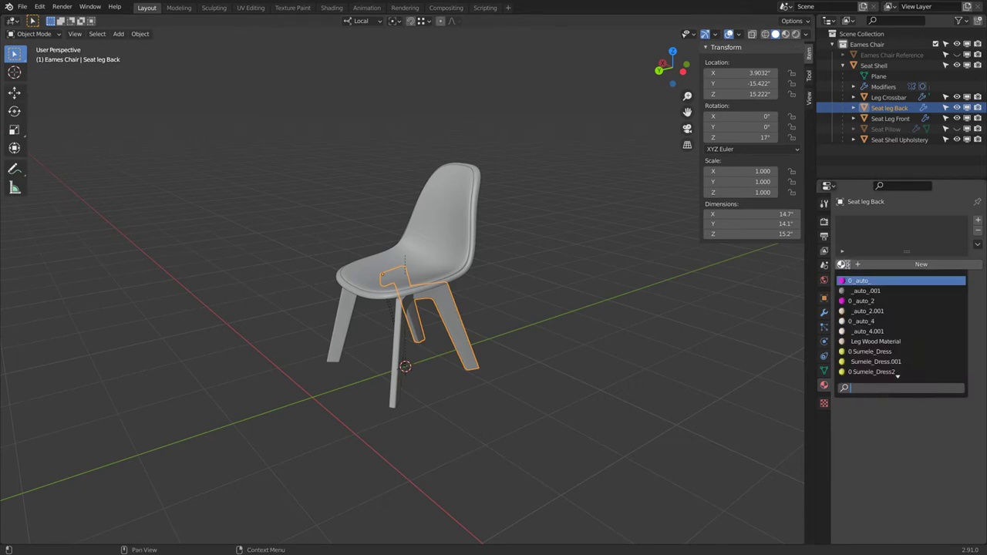
Step: Purge all unused data-blocks via File > Clean Up > Purge All
scroll(875, 366, "down", 8)
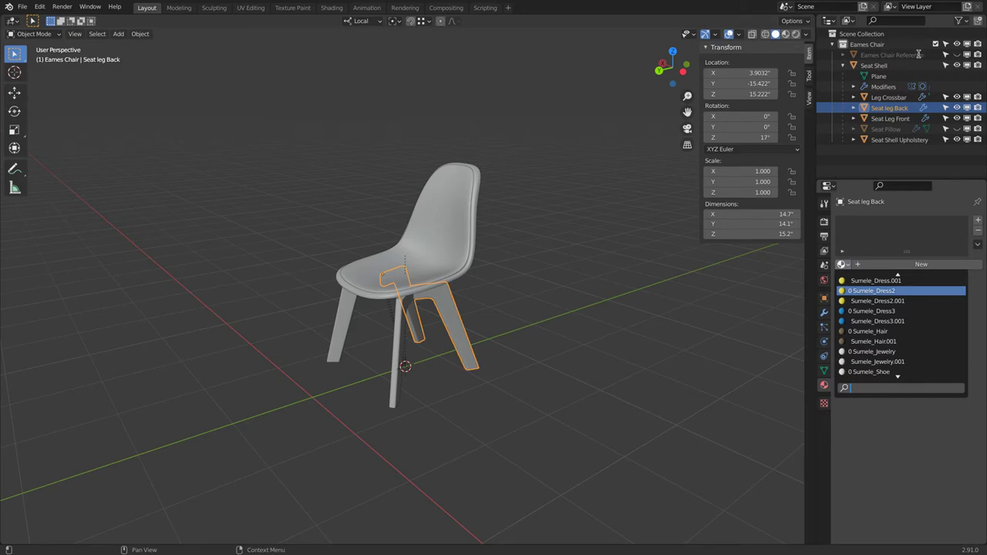
left_click(23, 7)
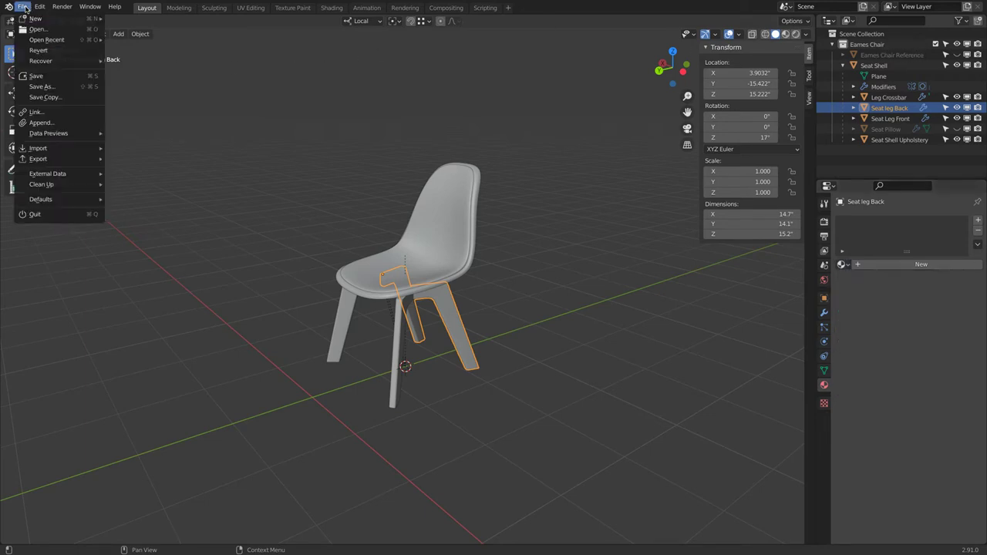
mouse_move(56, 184)
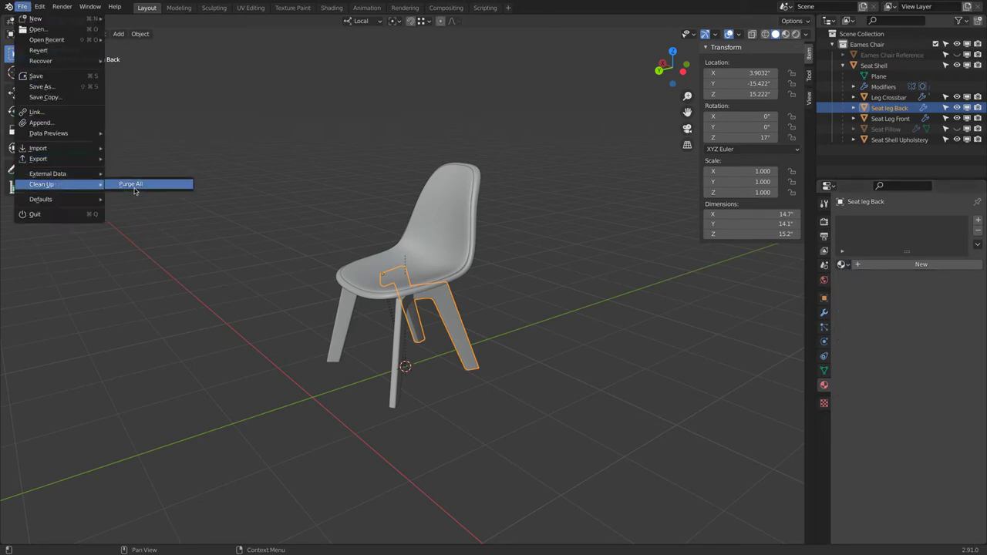
left_click(133, 188)
left_click(139, 190)
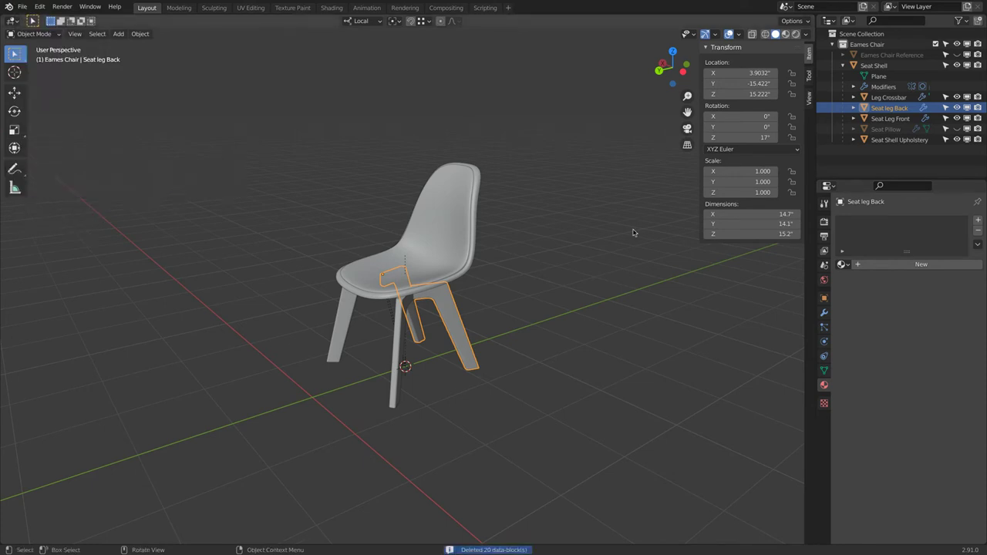
Step: Search 'leg woo' in the material list and assign Leg Wood Material to the back legs
left_click(842, 264)
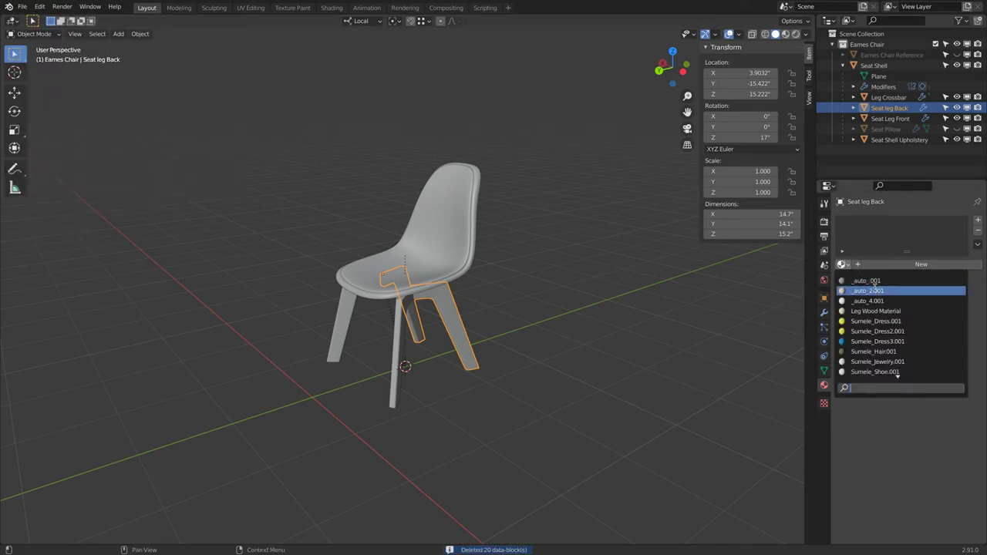
scroll(875, 288, "down", 9)
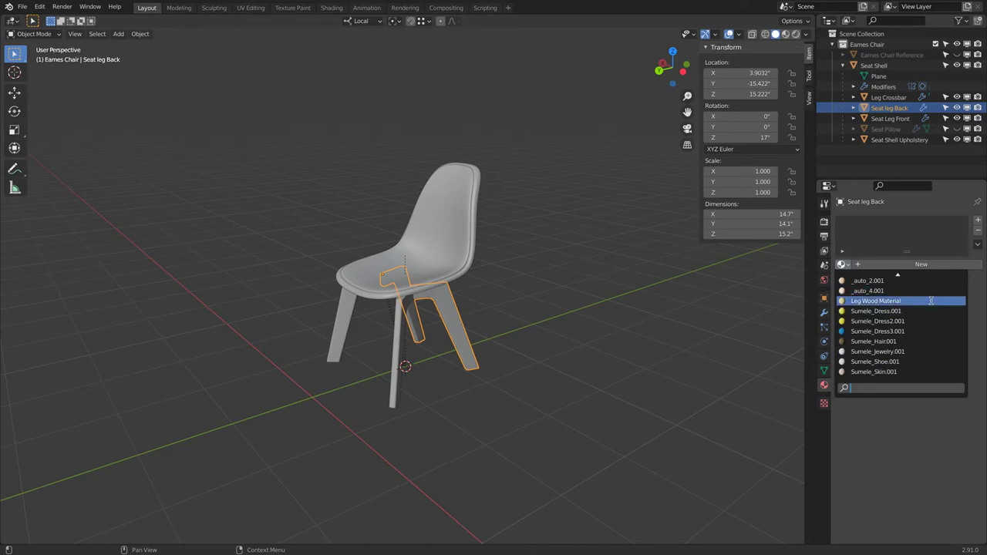
type("leg")
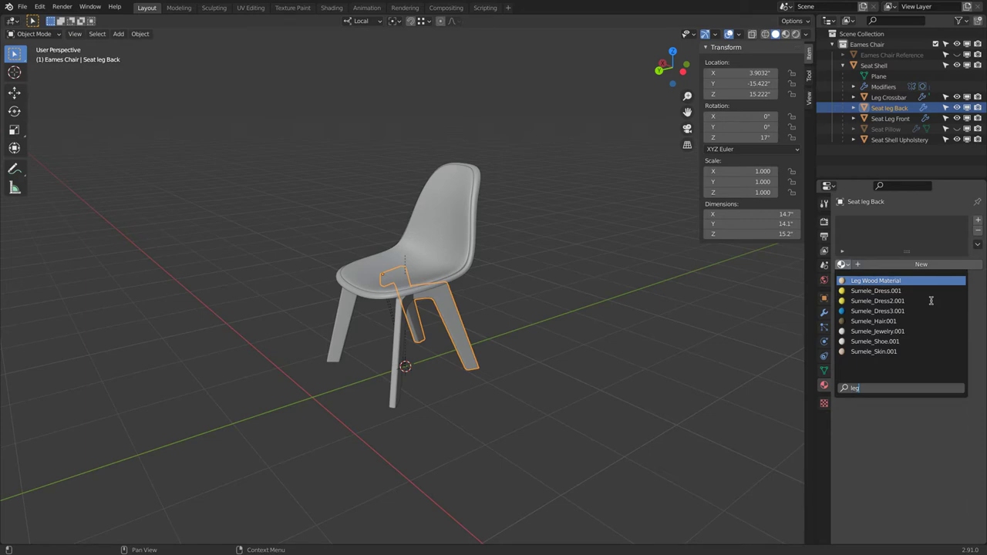
type(" woo")
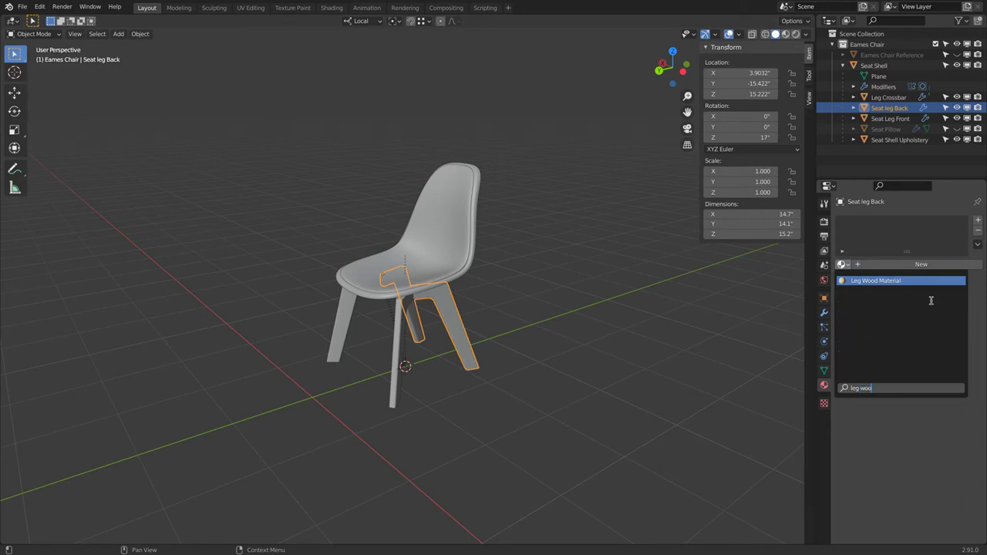
key("Return")
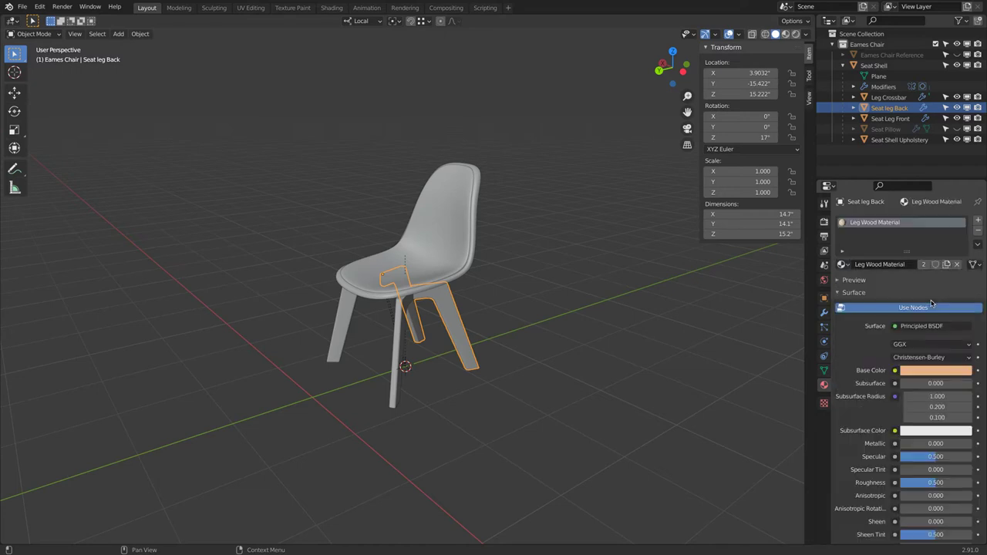
middle_click_drag(555, 308, 477, 309)
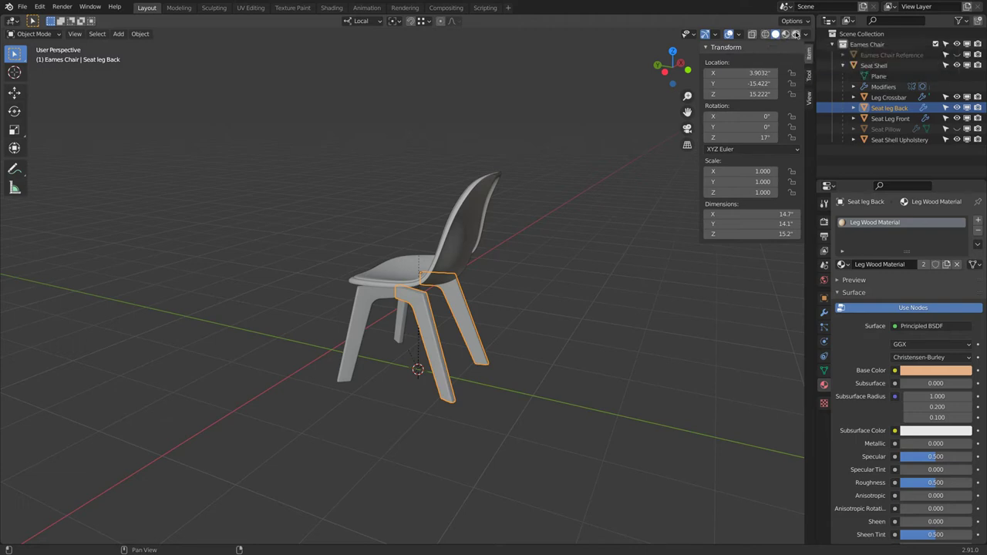
Step: Switch the viewport to Material Preview and orbit to a front three-quarter view
left_click(785, 34)
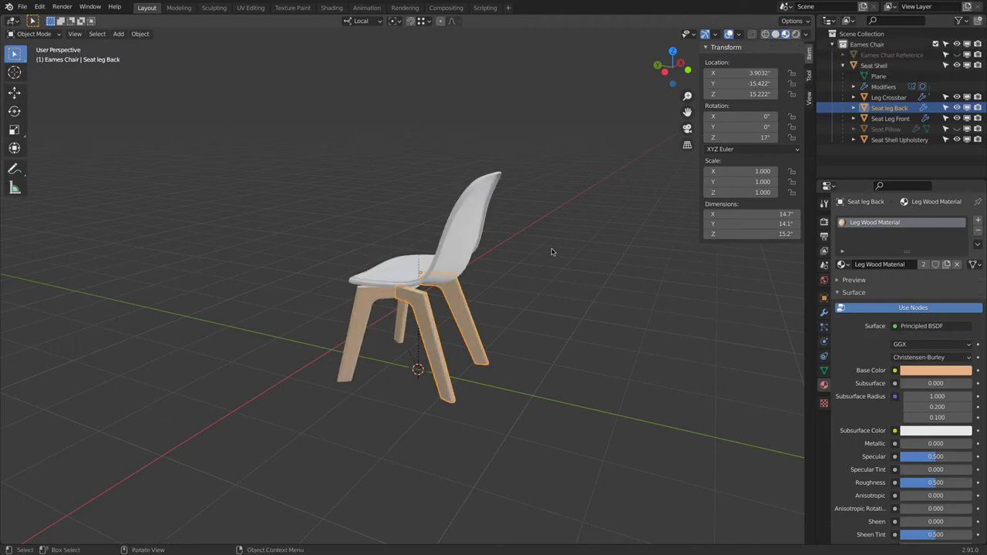
middle_click_drag(552, 251, 636, 256)
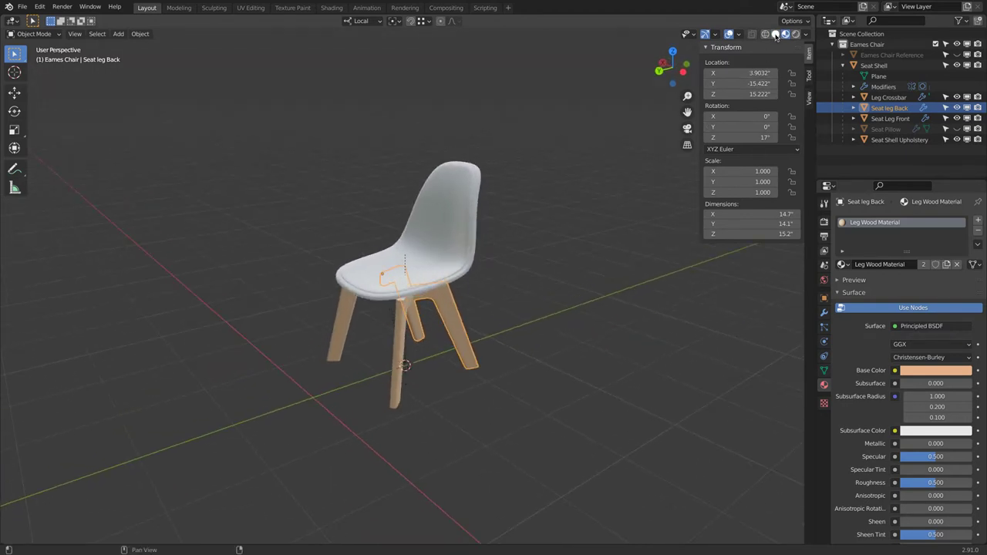
Step: Give the seat upholstery a new material named 'Upholstery' with a deep red base colour
left_click(478, 180)
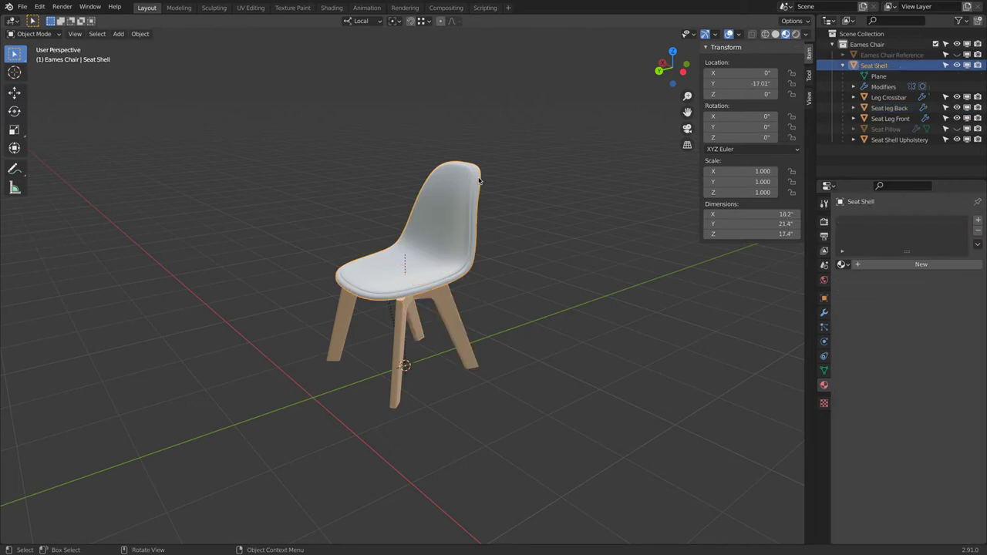
left_click(467, 181)
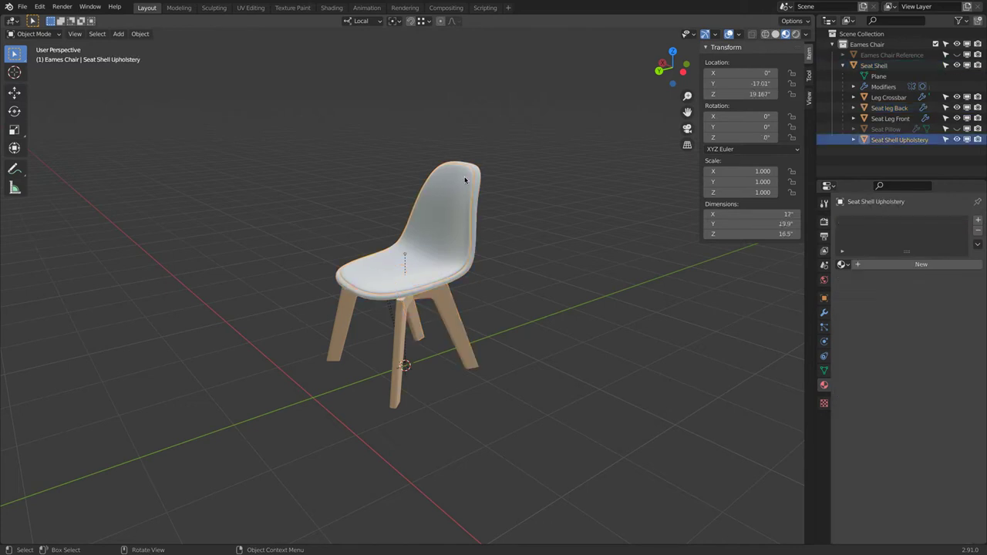
left_click(907, 265)
left_click(885, 264)
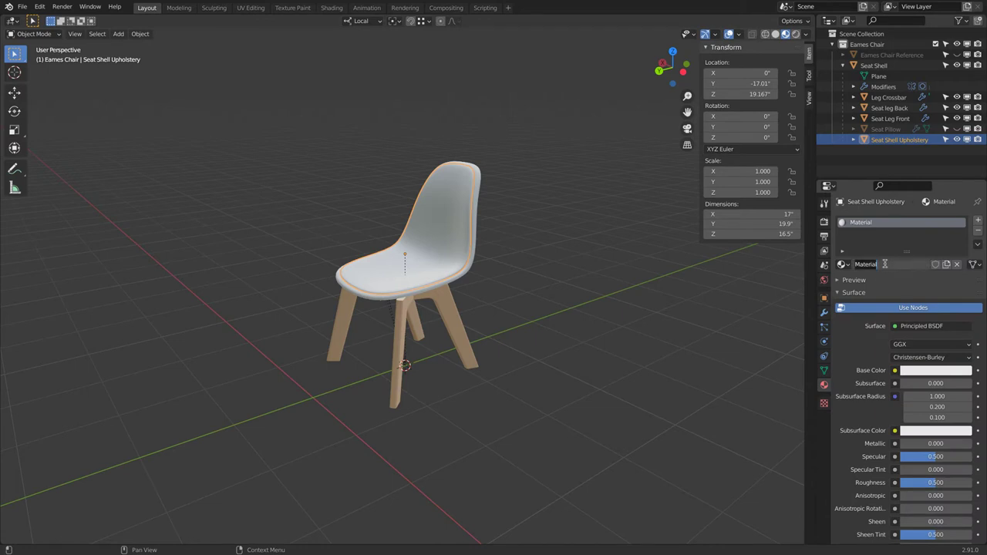
type("Upholstery")
key("Return")
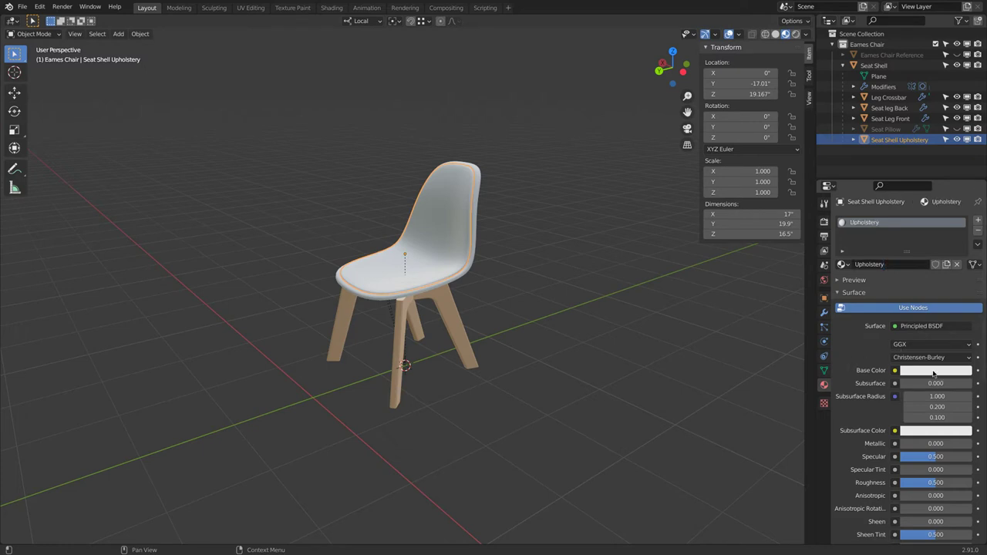
left_click(935, 371)
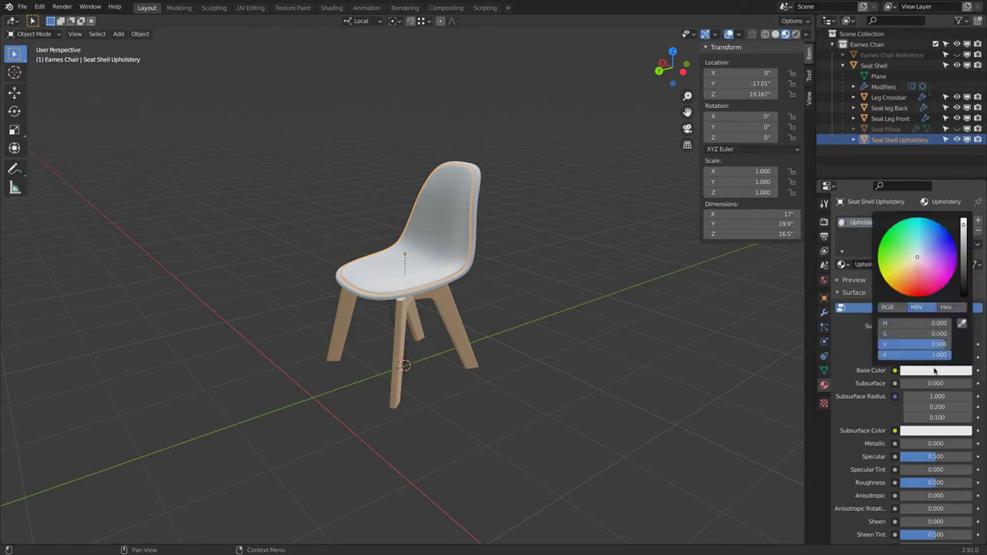
left_click(913, 287)
left_click_drag(913, 287, 917, 291)
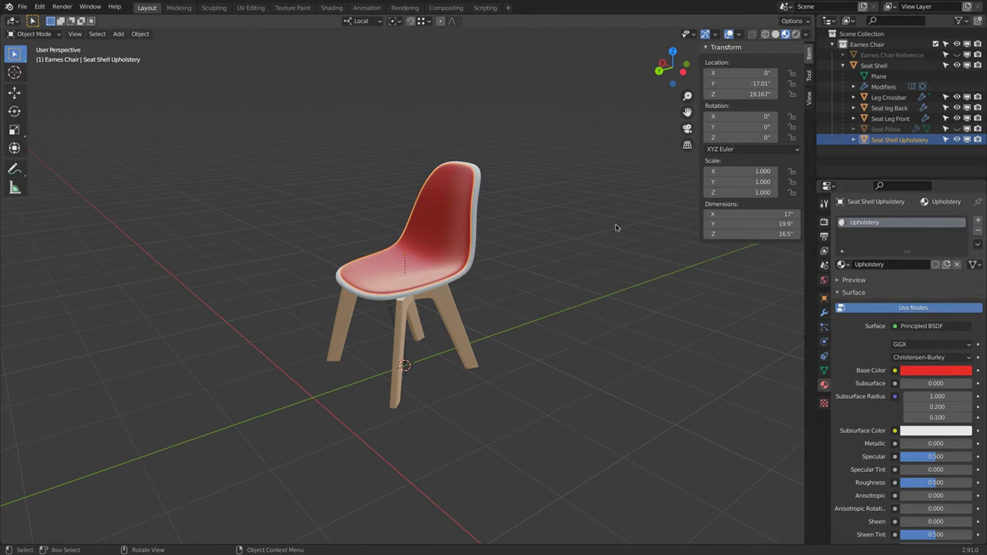
Step: Select the Seat Shell and give it a new material named 'Shell'
left_click(478, 182)
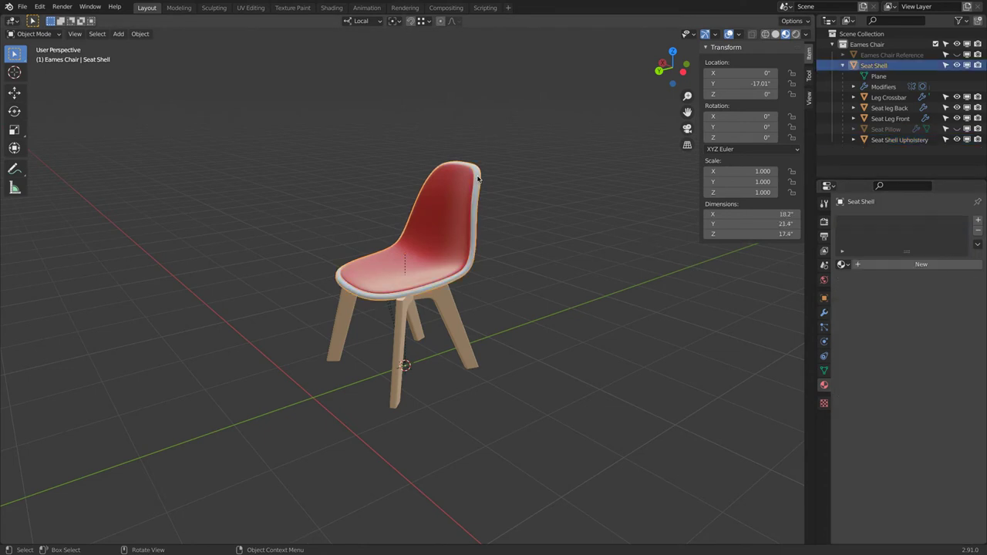
left_click(883, 265)
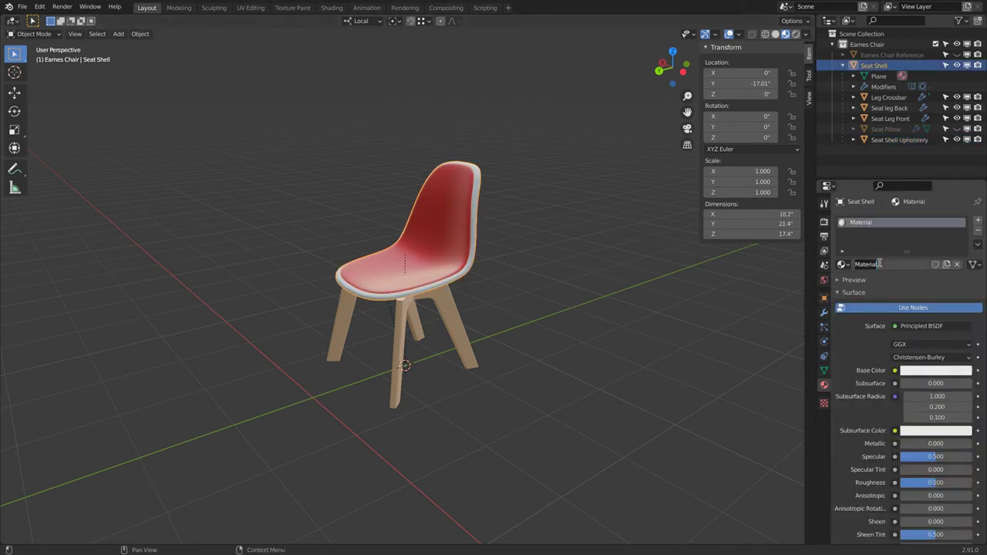
type("Shell")
key("Return")
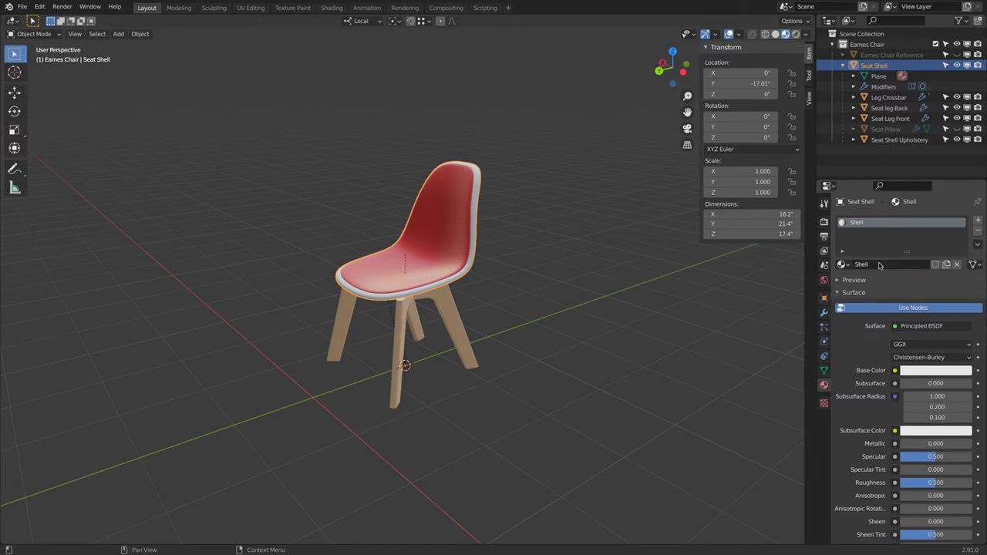
Step: Select the red seat upholstery and orbit and zoom in for a closer view
mouse_move(544, 326)
middle_mouse_down()
mouse_move(491, 234)
mouse_move(316, 307)
mouse_move(514, 348)
mouse_move(542, 337)
middle_mouse_up()
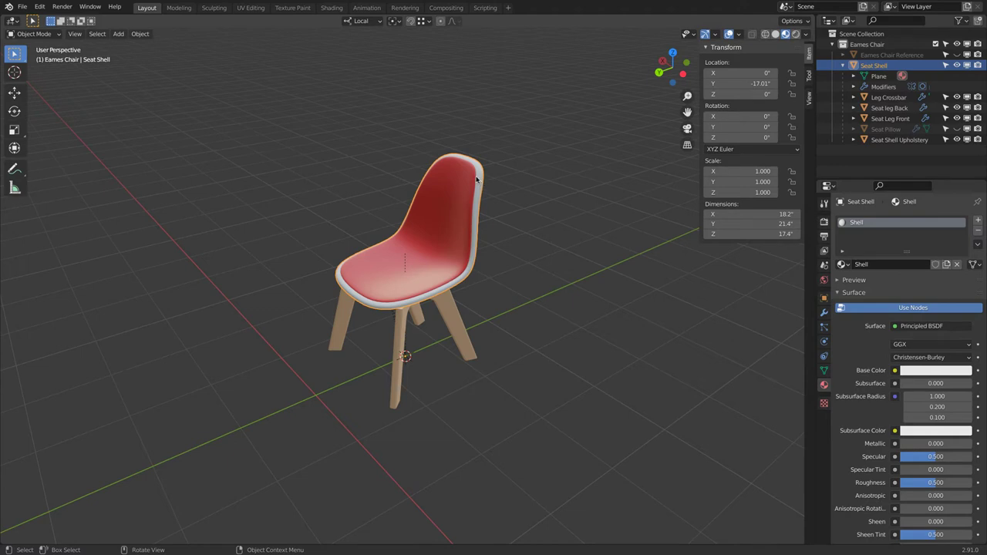
left_click(469, 179)
scroll(458, 219, "up", 5)
middle_click_drag(436, 245, 480, 223)
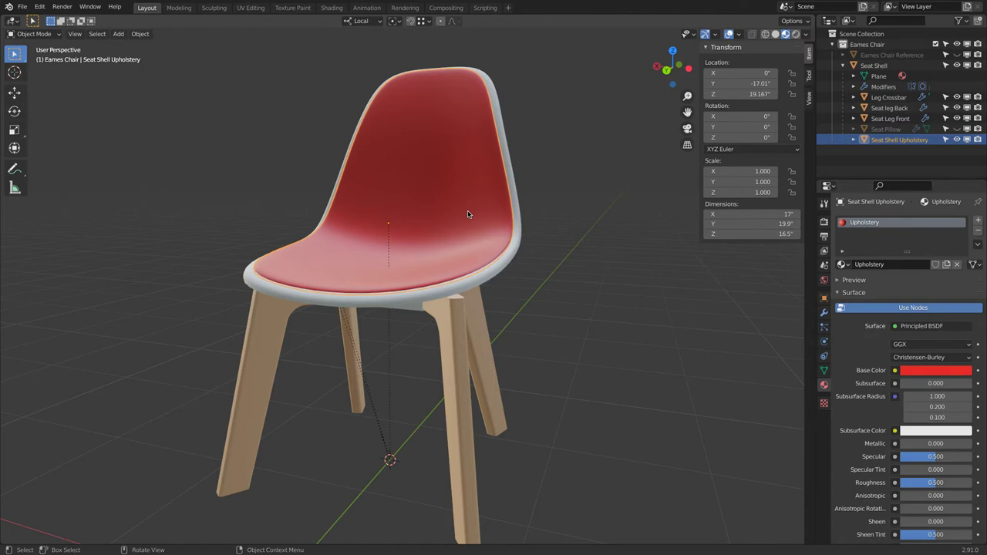
scroll(896, 367, "down", 5)
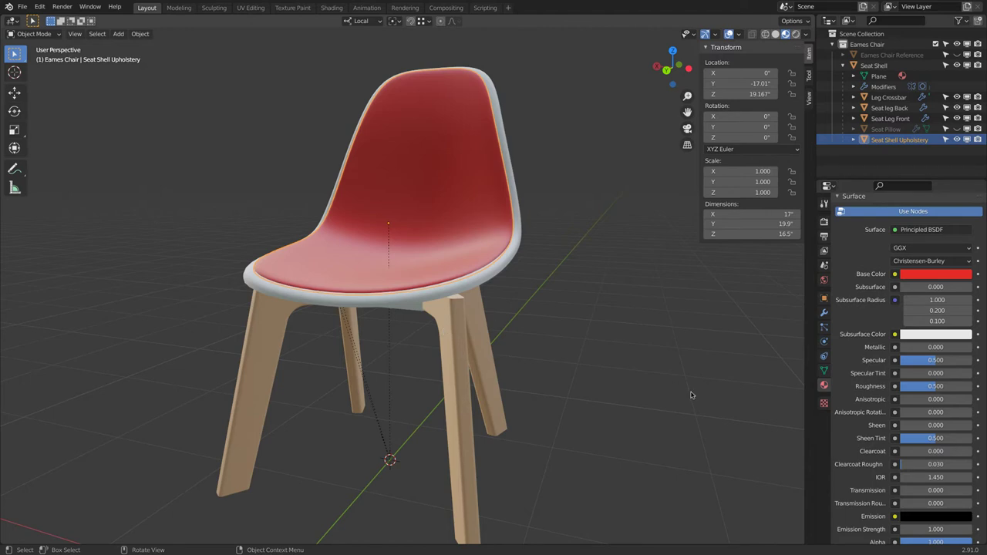
scroll(891, 471, "down", 3)
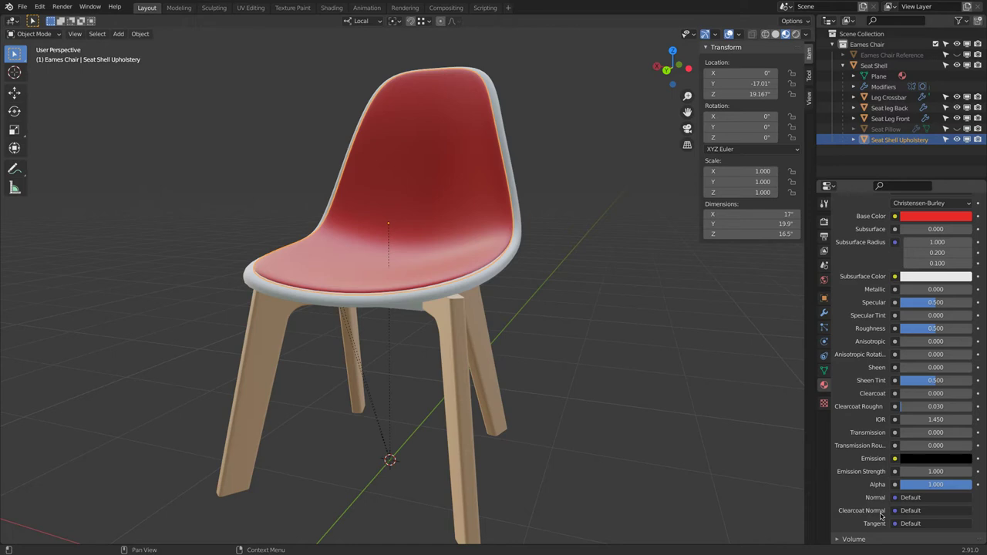
scroll(909, 313, "up", 5)
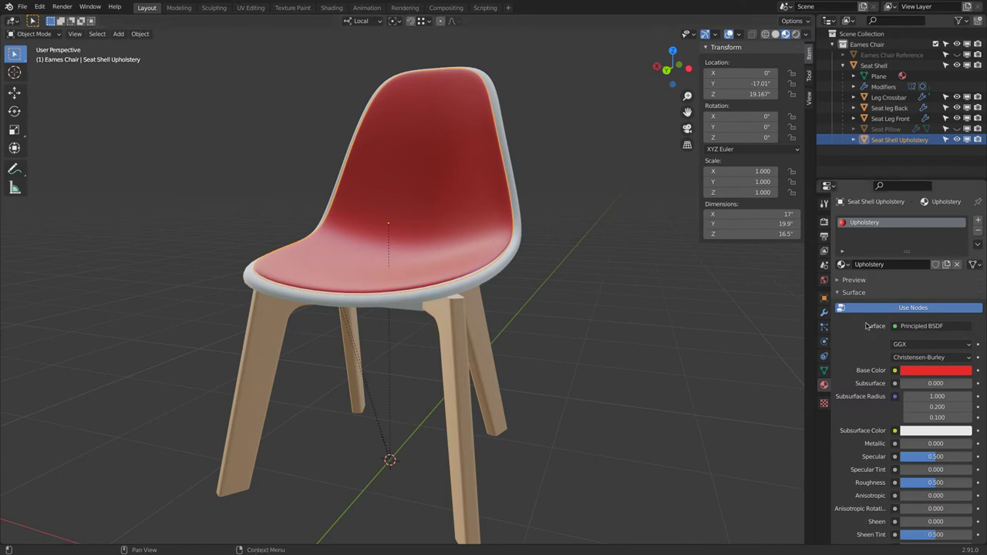
scroll(896, 336, "down", 3)
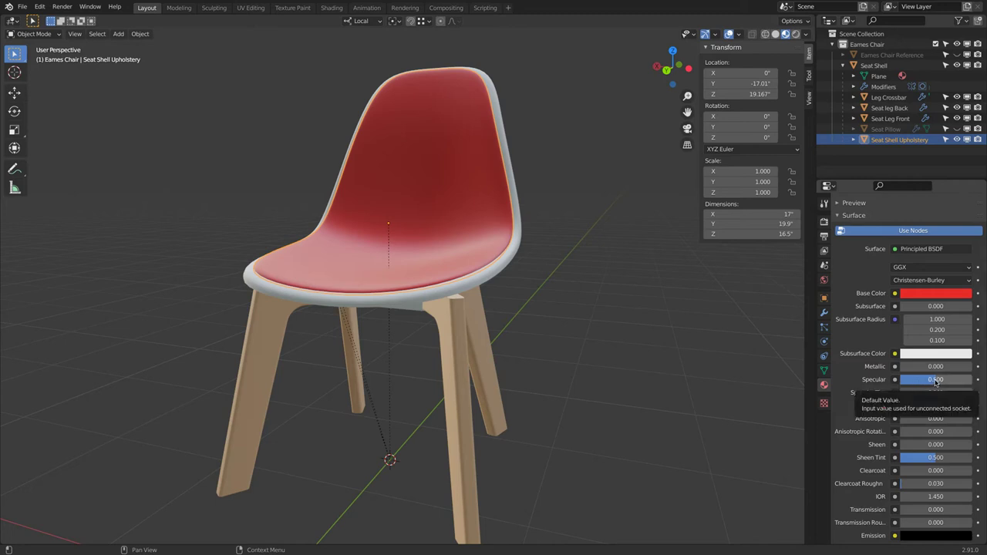
Step: Drag Upholstery Specular up to 1.000 and Roughness down to 0.000, checking from a side view
left_click_drag(929, 383, 879, 399)
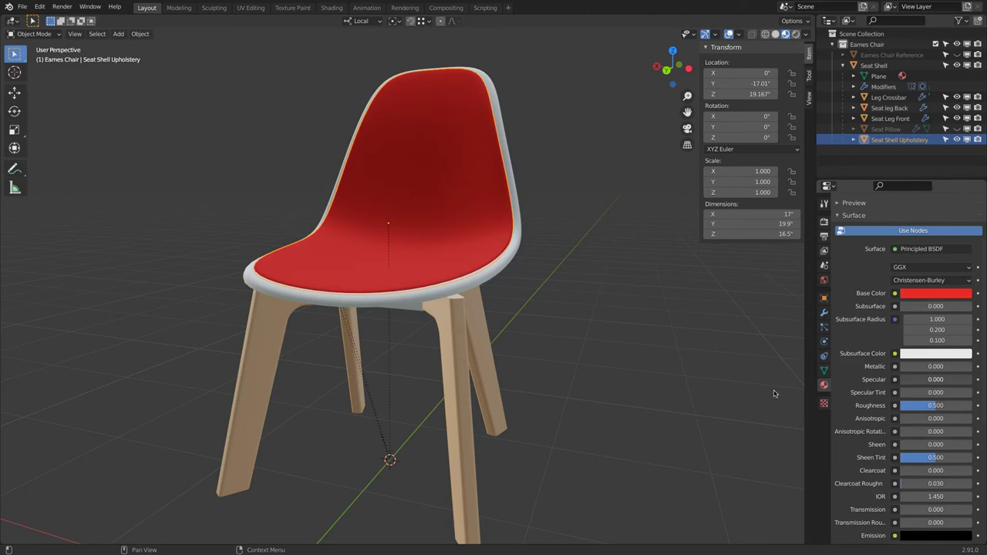
left_click_drag(904, 380, 970, 390)
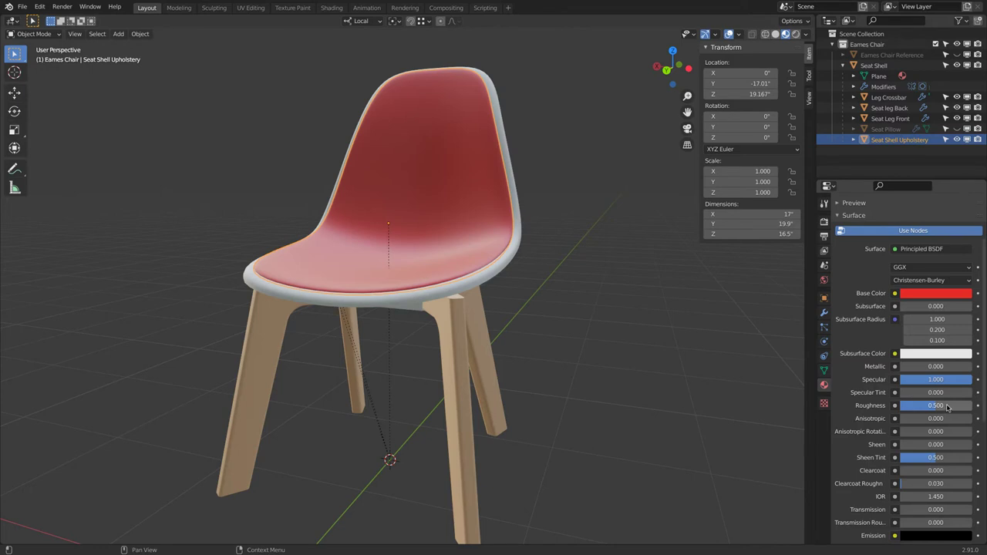
left_click_drag(947, 407, 897, 417)
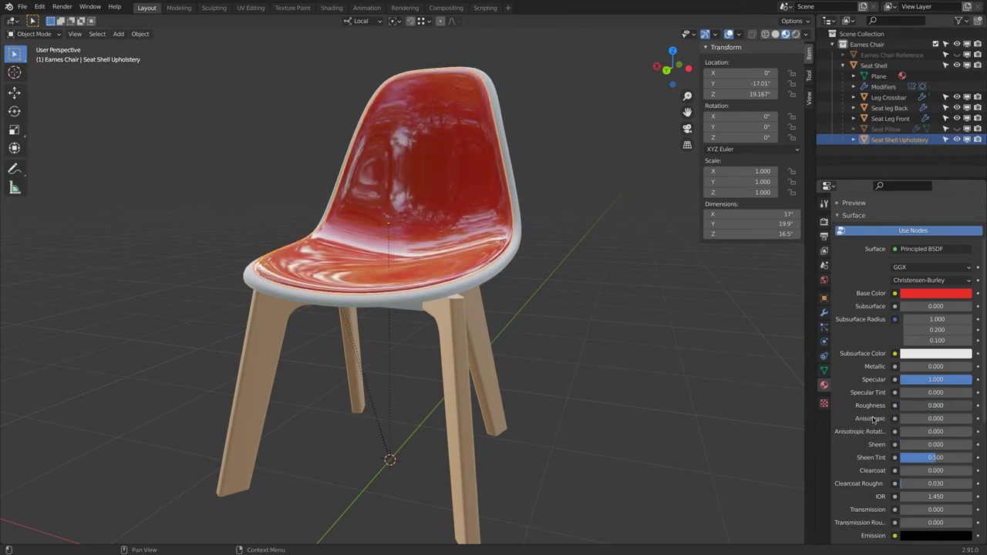
middle_click_drag(401, 363, 646, 301)
left_click_drag(911, 408, 985, 393)
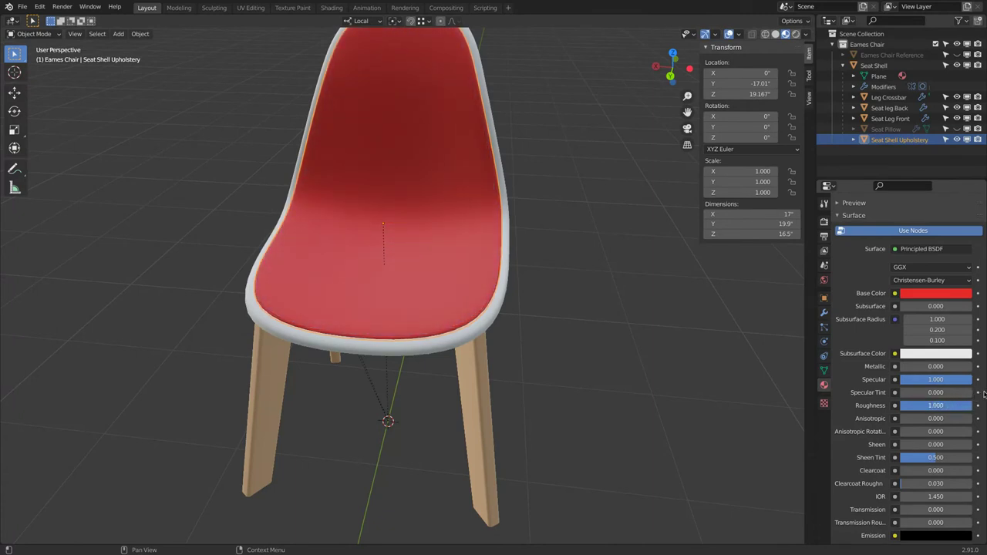
left_click_drag(984, 394, 895, 404)
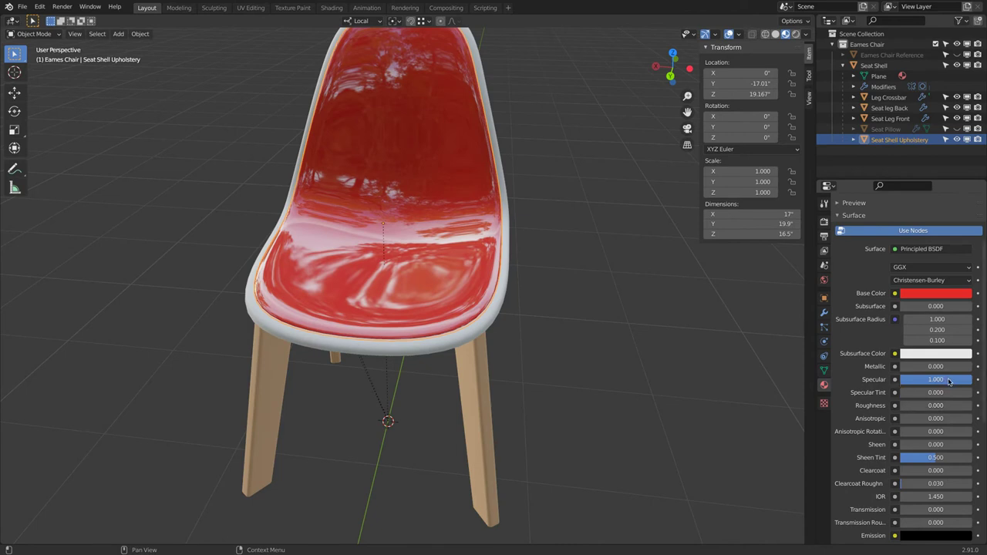
middle_click_drag(717, 339, 666, 345)
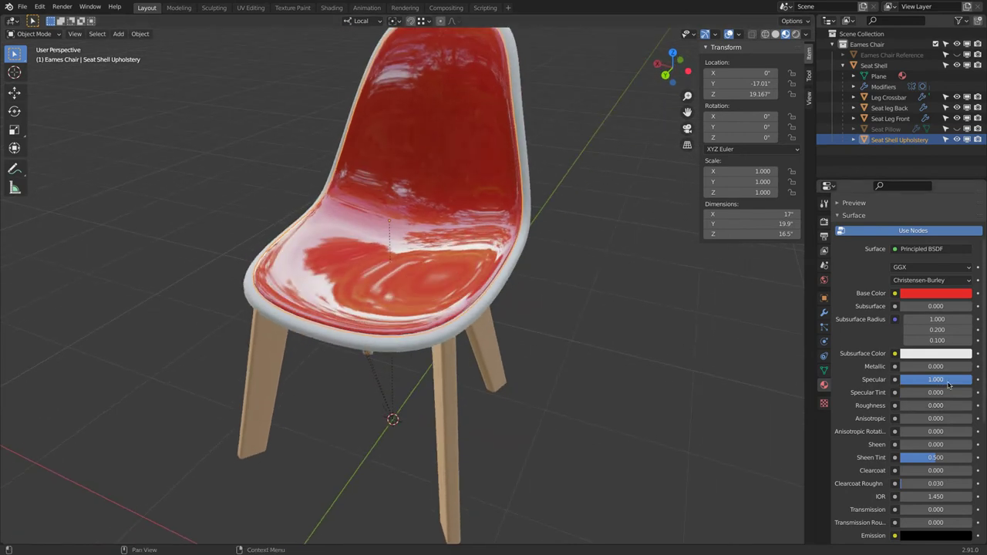
left_click_drag(942, 381, 862, 388)
left_click_drag(909, 367, 962, 372)
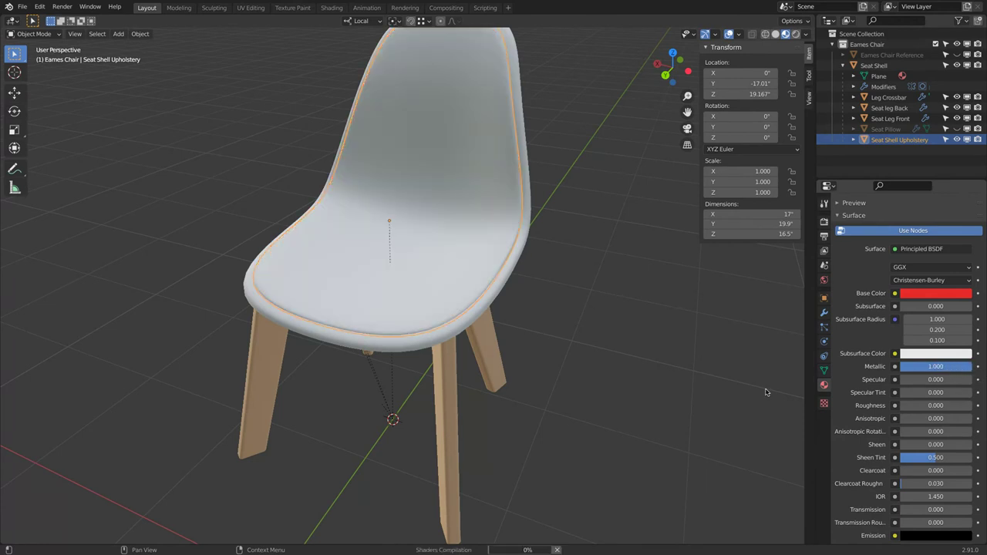
key("ctrl+z")
left_click_drag(913, 367, 975, 370)
middle_click_drag(608, 338, 574, 321)
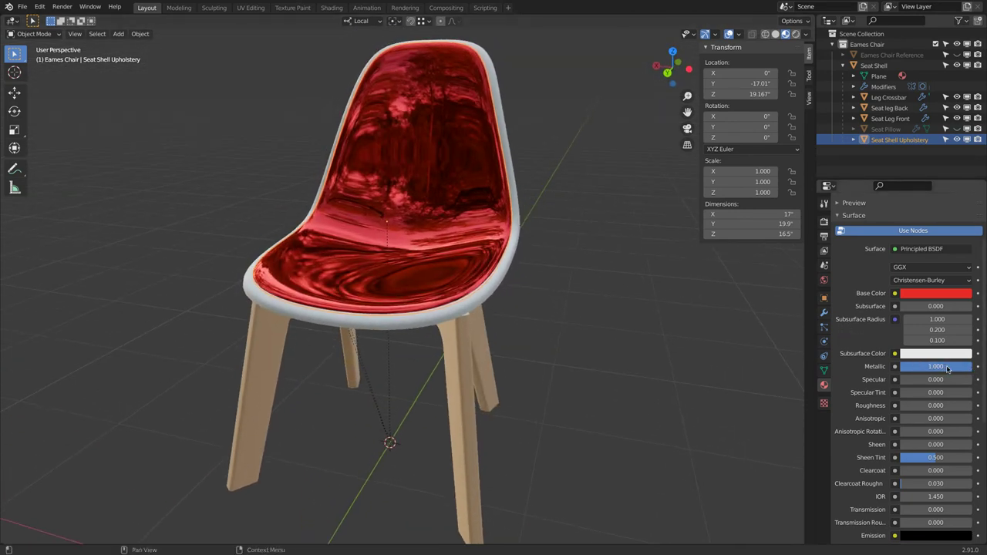
left_click_drag(948, 370, 985, 380)
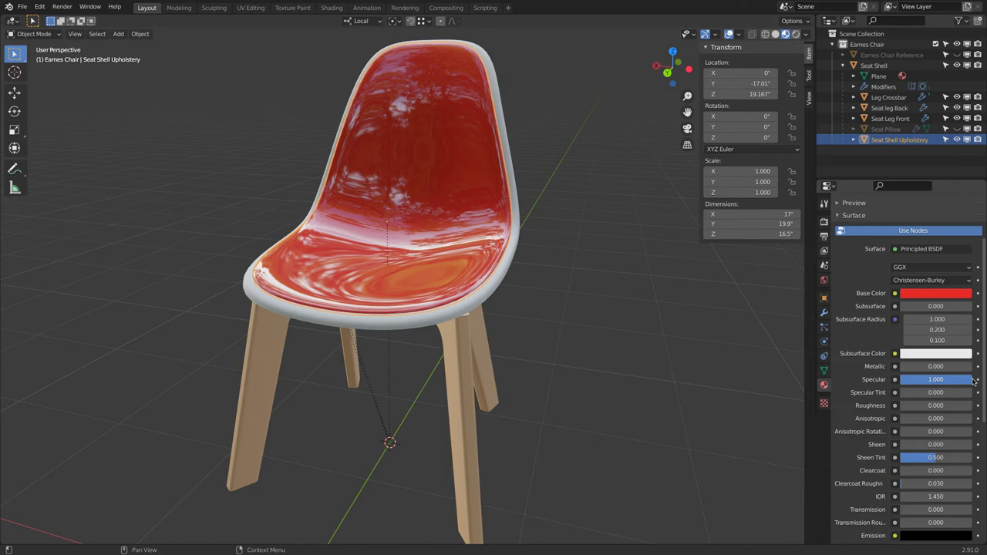
mouse_move(973, 381)
left_mouse_down()
mouse_move(902, 380)
mouse_move(973, 369)
left_mouse_up()
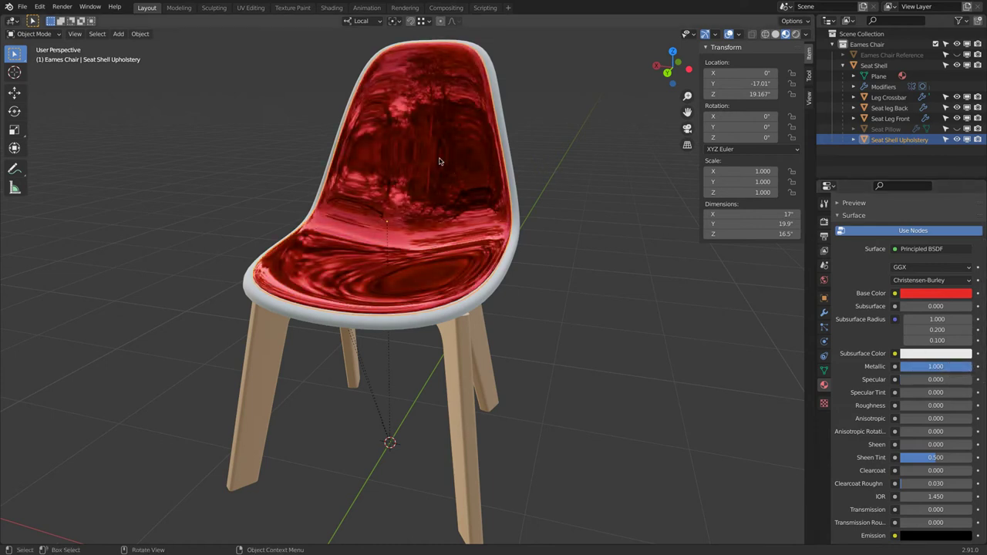
middle_click_drag(438, 161, 402, 199)
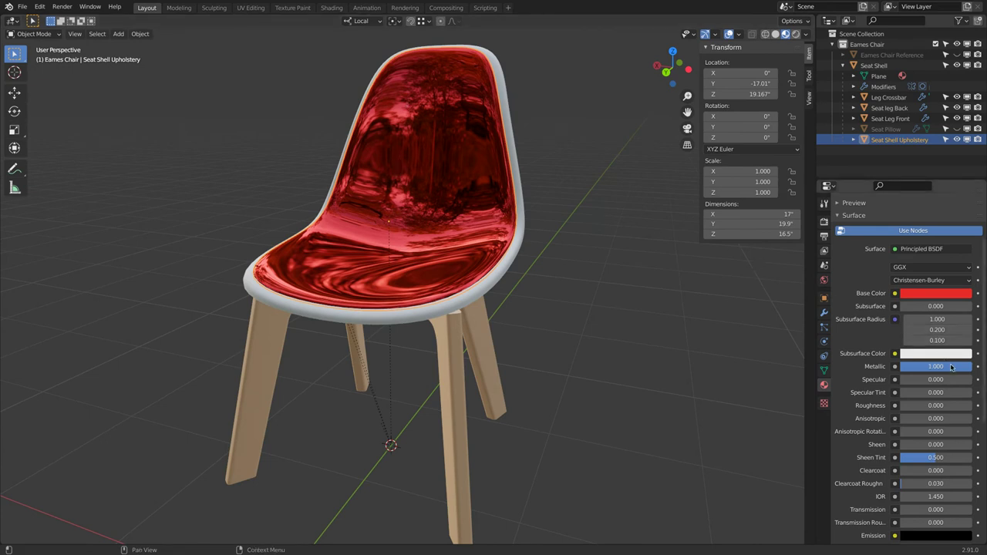
key("BackSpace")
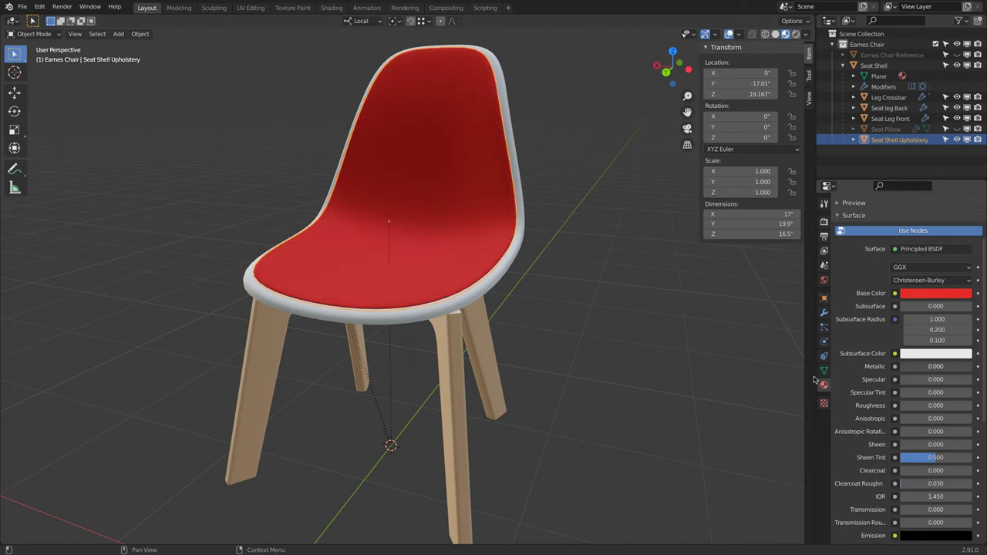
left_click_drag(909, 378, 934, 380)
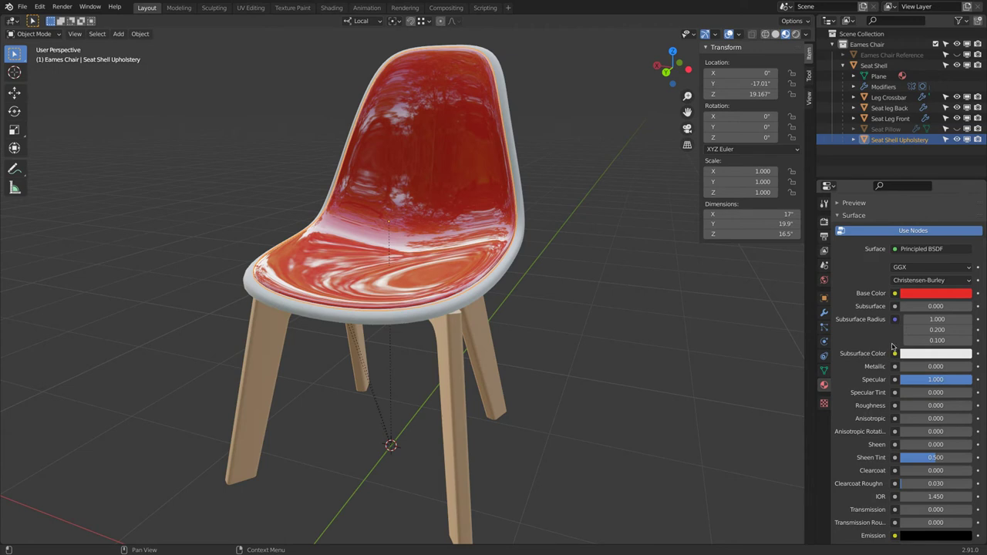
scroll(872, 351, "down", 3)
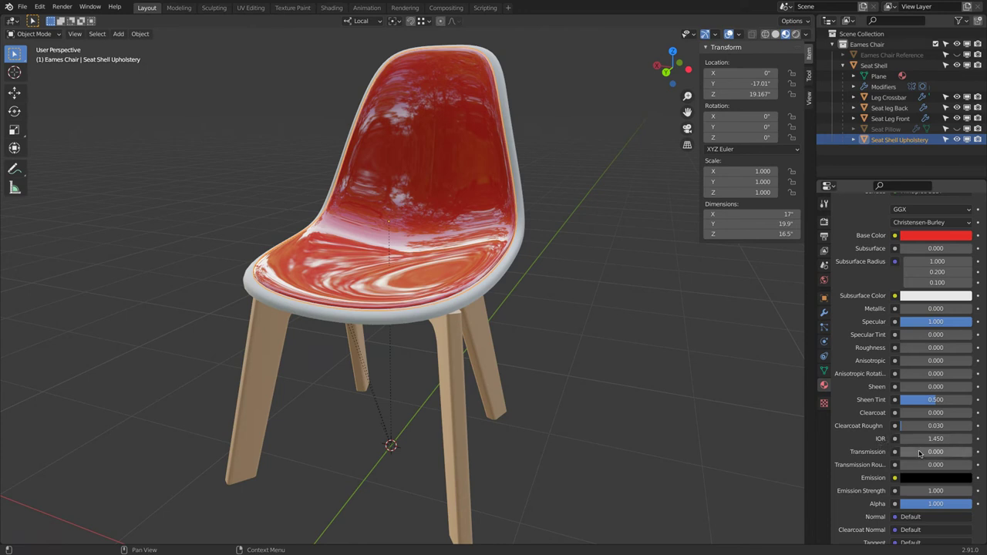
left_click_drag(919, 453, 985, 438)
Step: Set the Upholstery's Transmission to 1.000, then reset it to 0 for an opaque seat
left_click(946, 454)
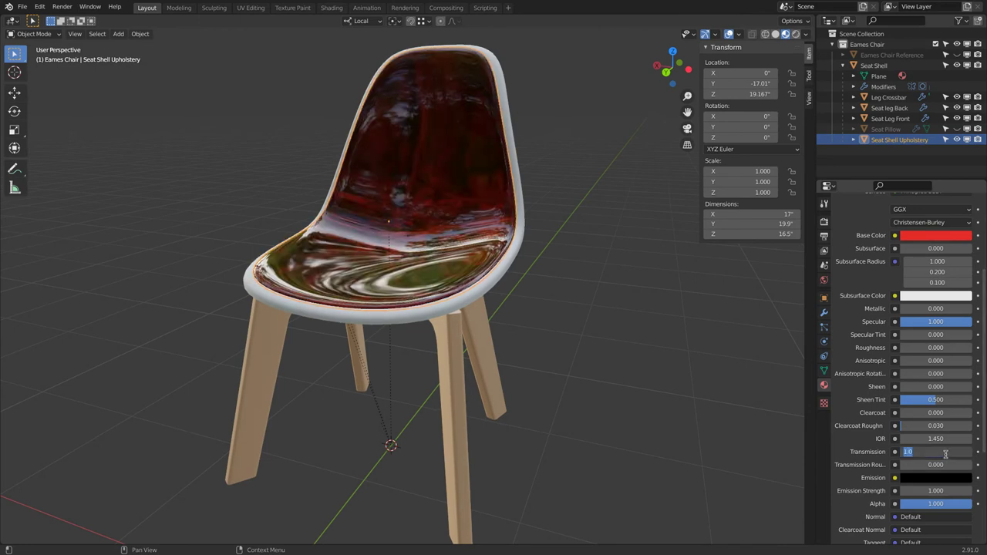
left_click(928, 452)
left_click_drag(906, 451, 974, 454)
key("Return")
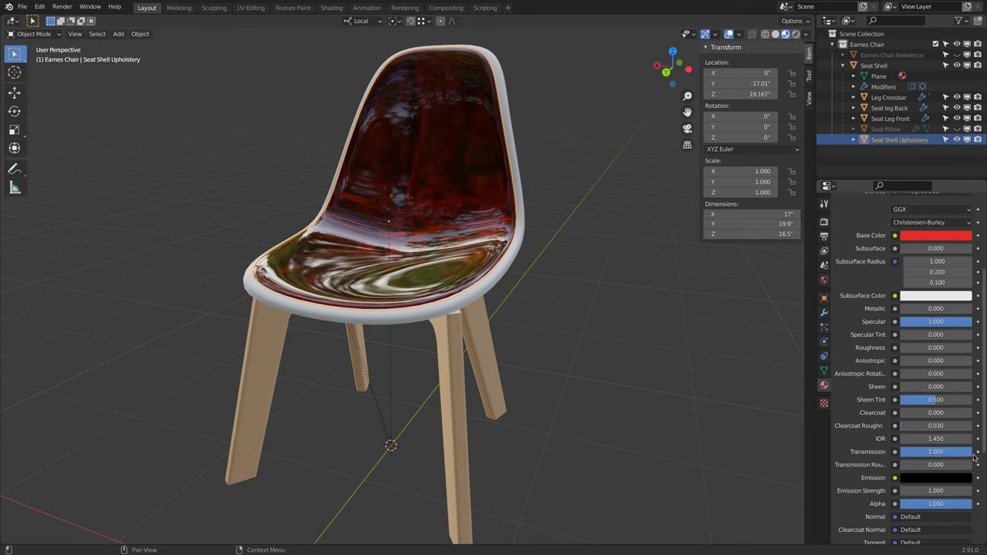
left_click(932, 452)
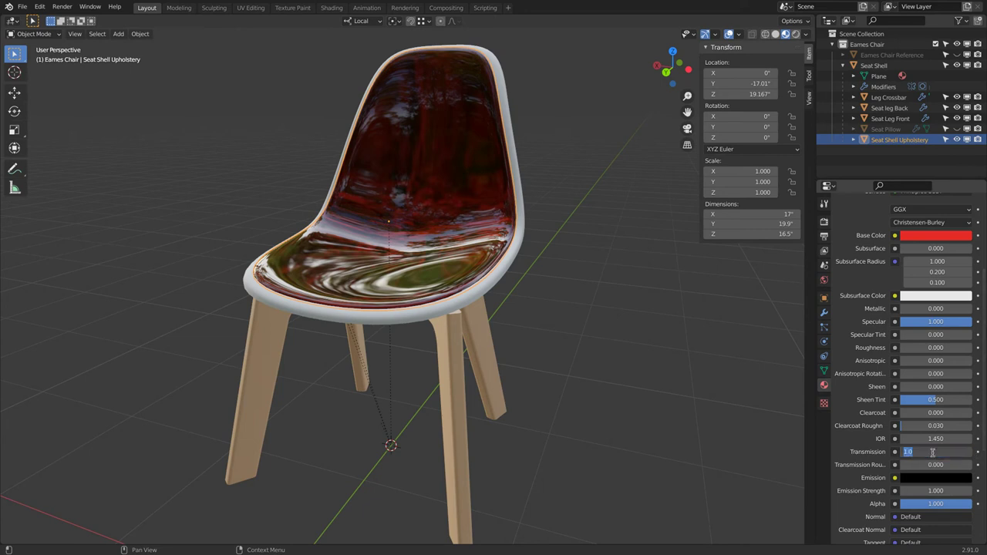
type("0")
key("Return")
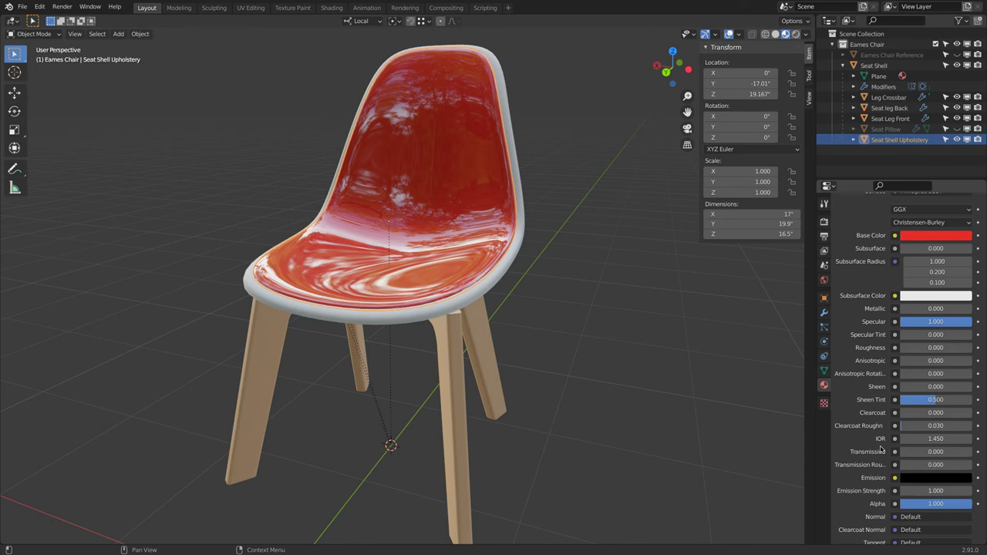
scroll(884, 449, "down", 3)
Step: Test the Upholstery material's Alpha slider and restore it
scroll(884, 448, "down", 2)
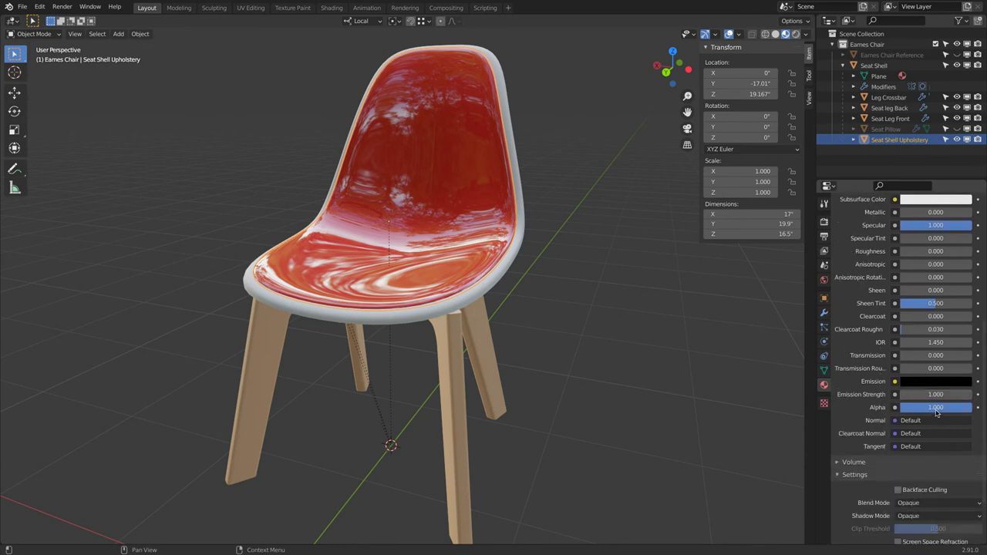
left_click_drag(938, 407, 910, 407)
scroll(895, 424, "down", 4)
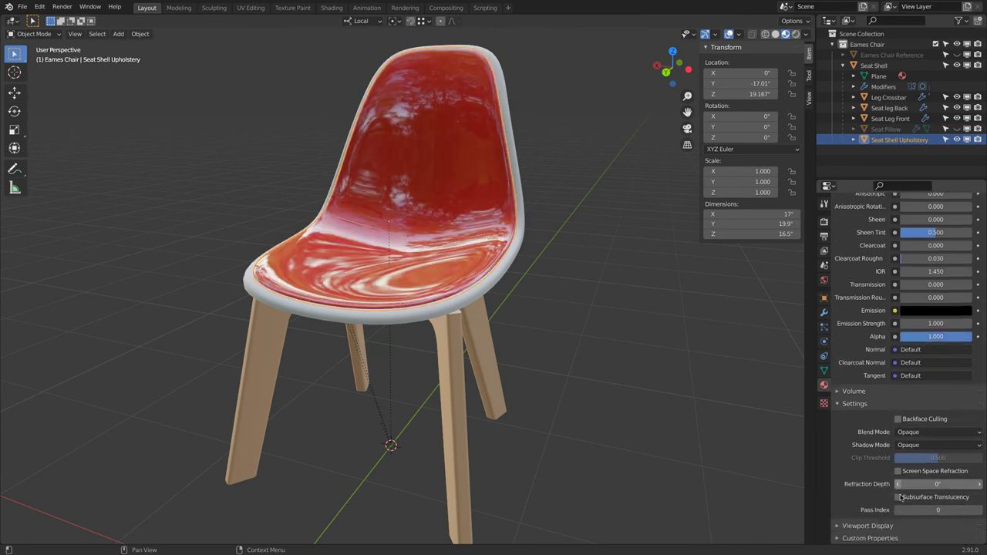
Step: Collapse the Settings and Surface panels, expand Viewport Display, and switch to Solid shading
left_click(848, 404)
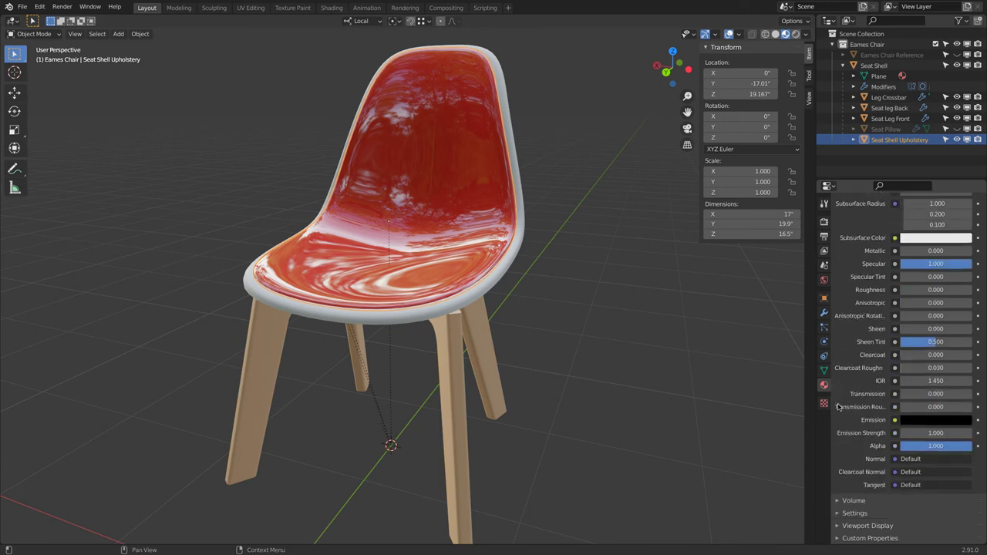
scroll(857, 329, "up", 10)
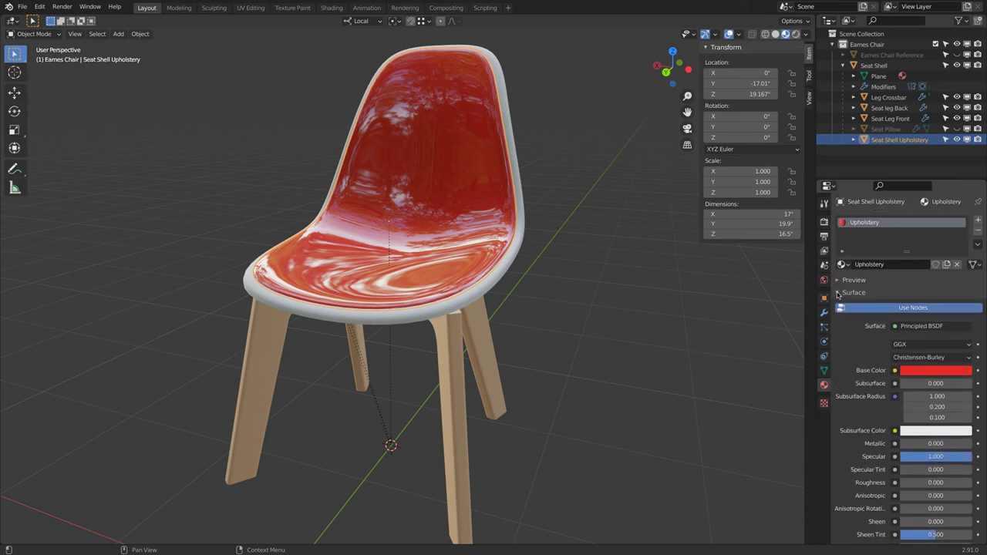
left_click(840, 294)
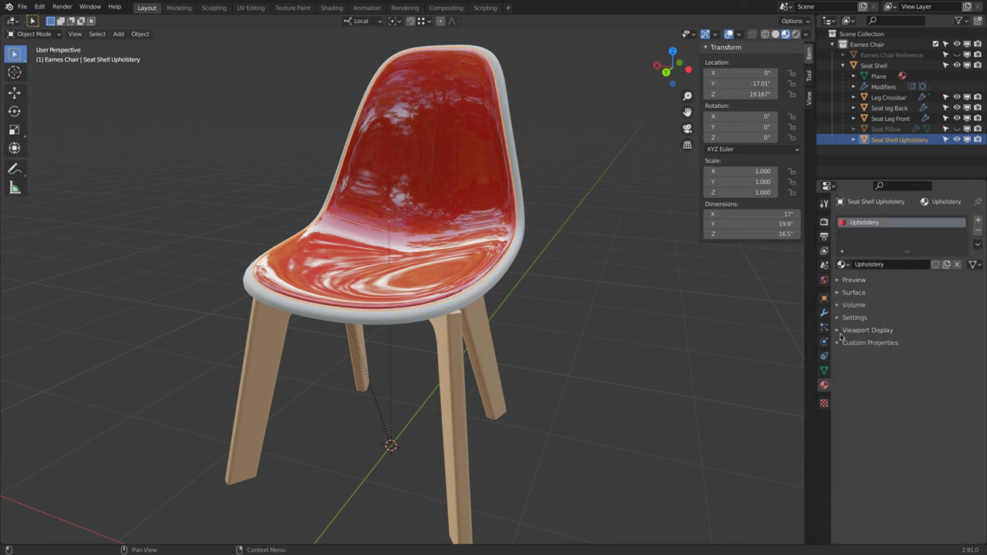
left_click(839, 332)
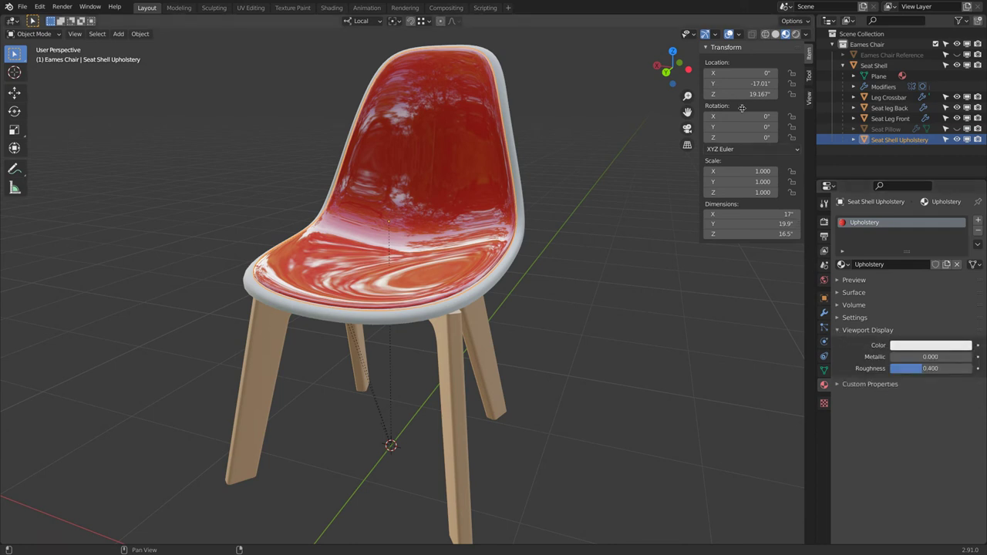
left_click(775, 36)
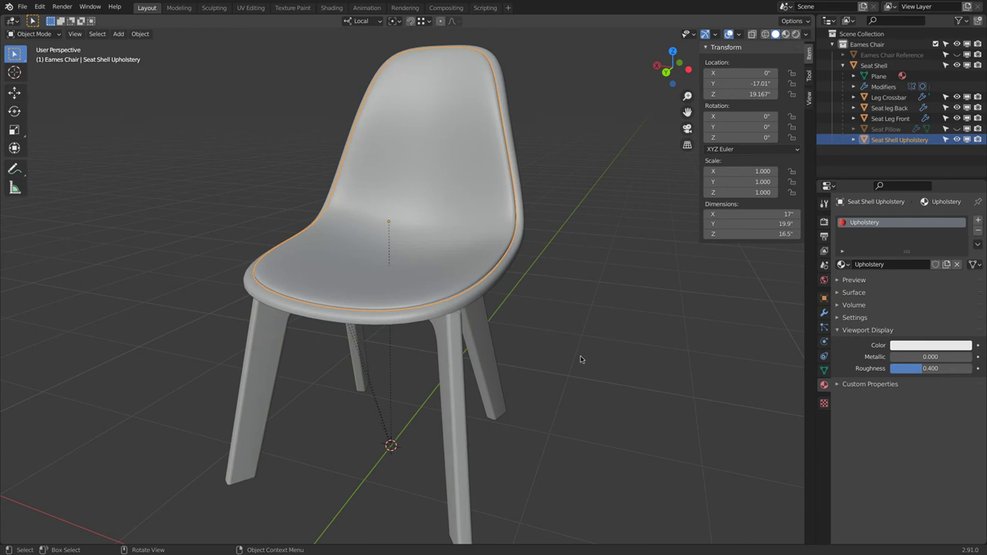
Step: Select the leg pieces and tint the Leg Wood Material's viewport colour peach
mouse_move(579, 357)
middle_mouse_down()
mouse_move(553, 341)
mouse_move(555, 357)
mouse_move(561, 351)
middle_mouse_up()
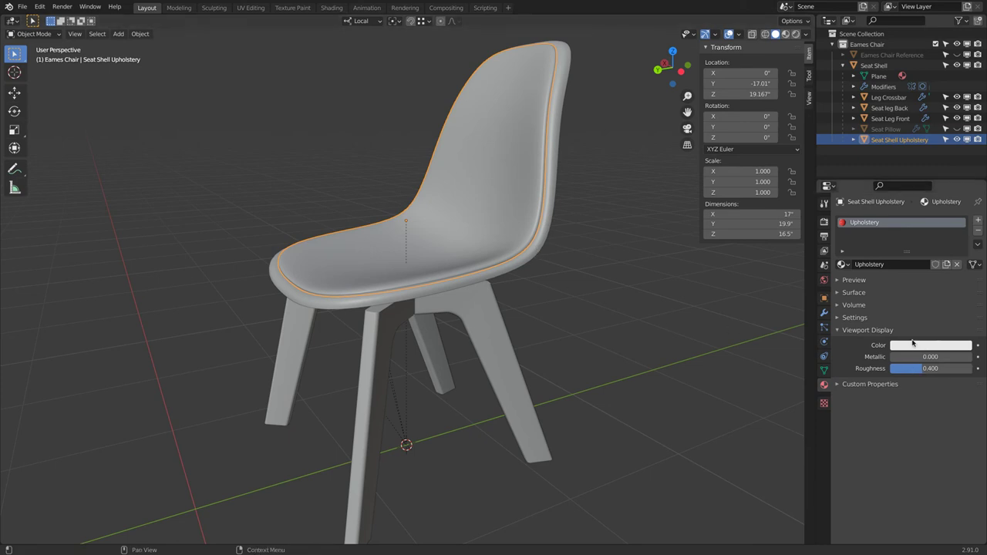
left_click(472, 308)
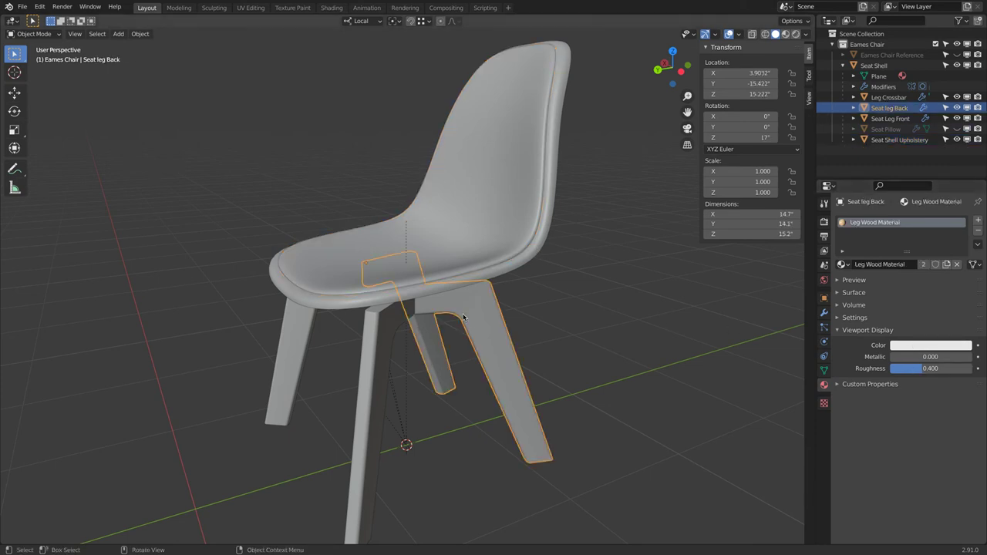
left_click(385, 330)
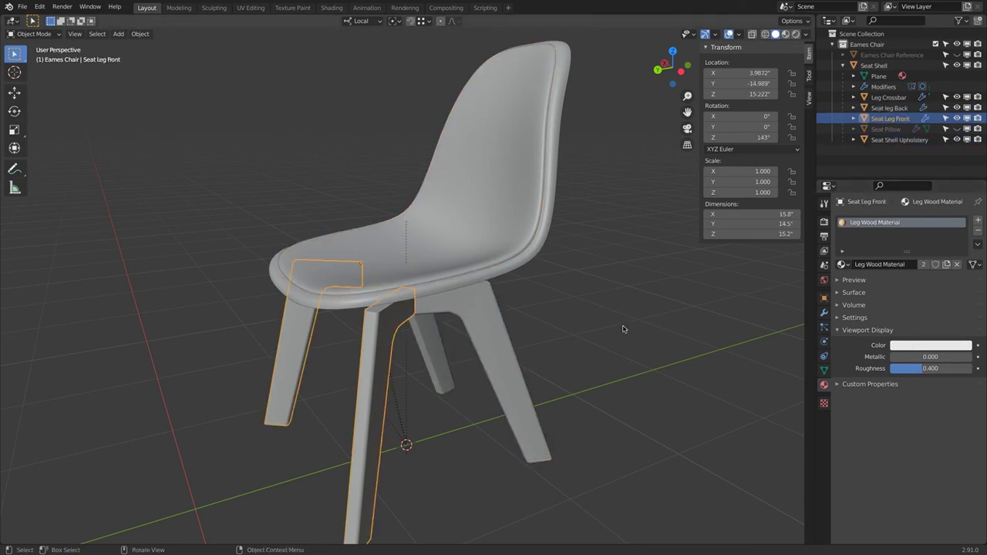
left_click(912, 349)
left_click_drag(914, 245, 914, 247)
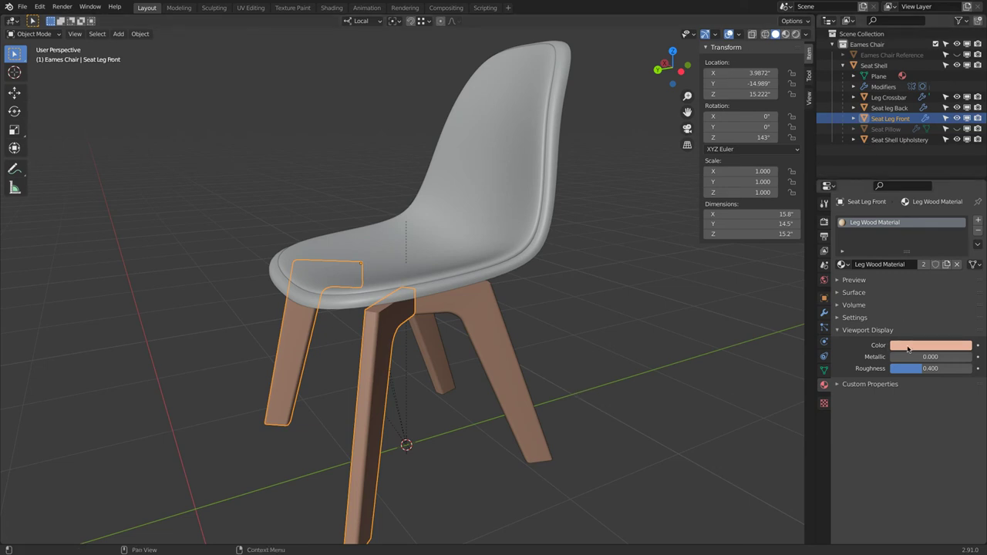
Step: Change the Leg Wood Material's Viewport Display colour to magenta, then select the Seat Shell
left_click(840, 294)
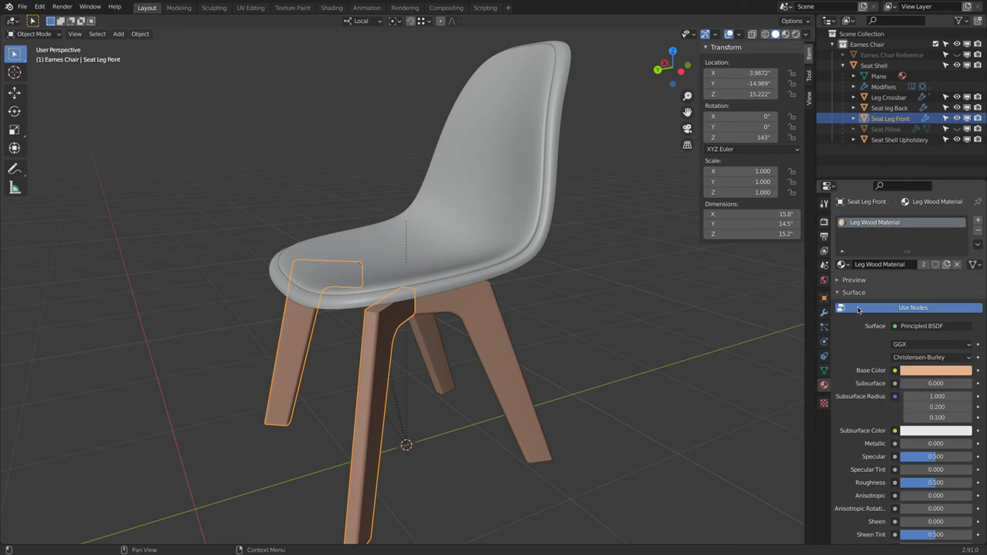
left_click(836, 293)
left_click(863, 330)
left_click(908, 346)
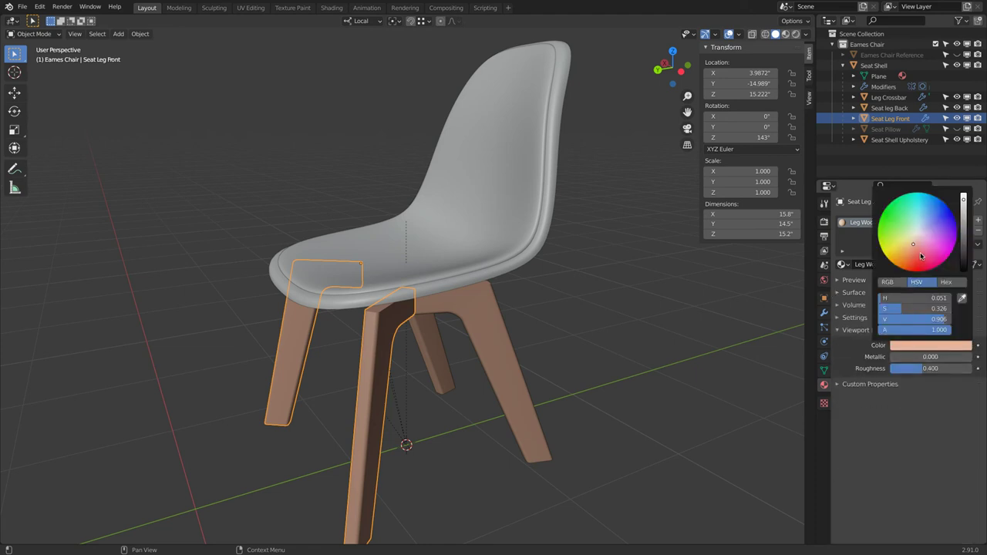
left_click(922, 258)
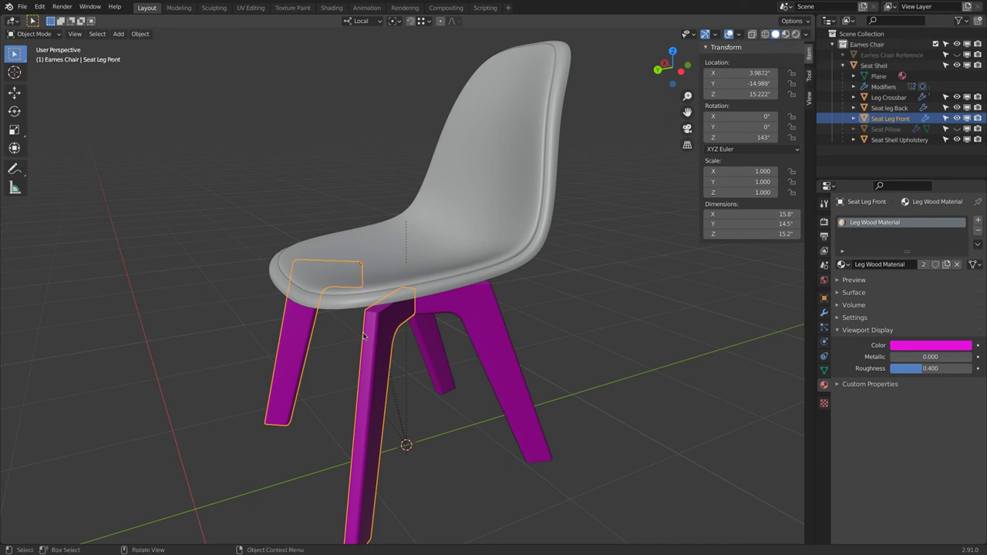
left_click(530, 256)
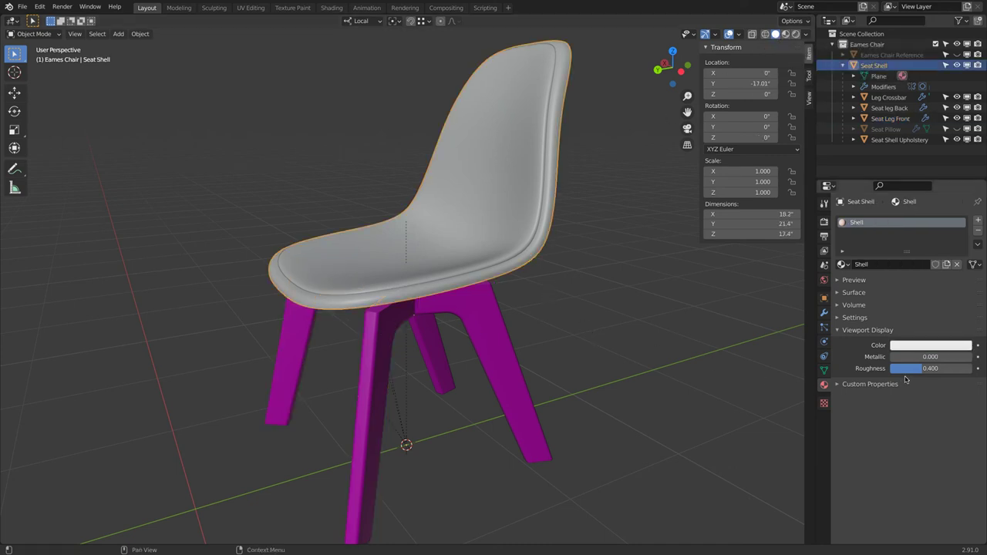
Step: Reset the magenta back leg's viewport display colour to white and preview Random solid-view colours
left_click(506, 348)
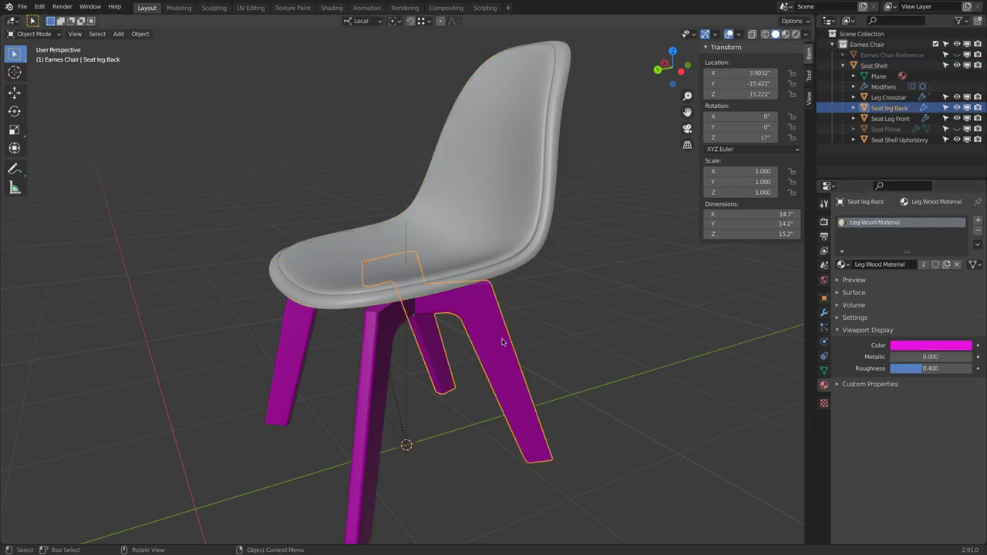
key("ctrl+v")
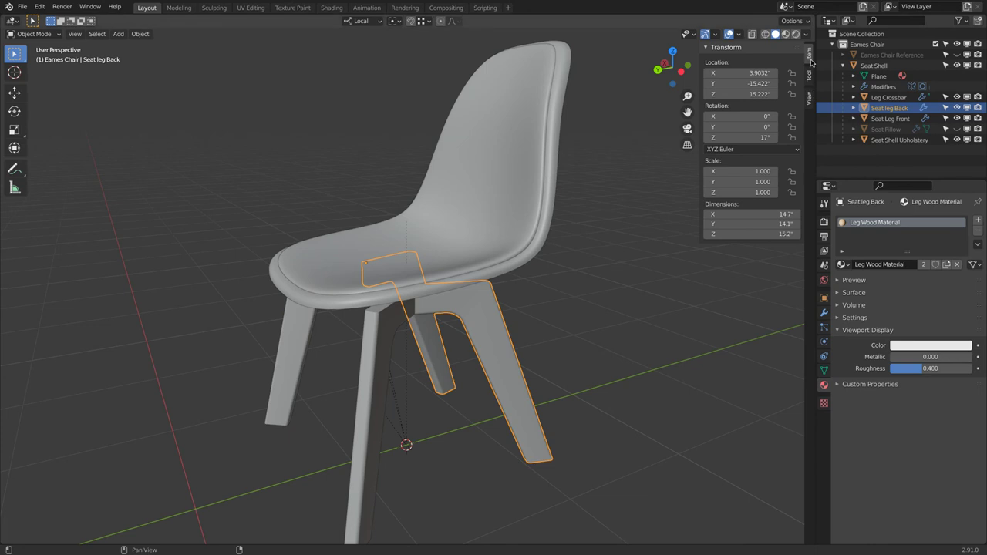
left_click(806, 34)
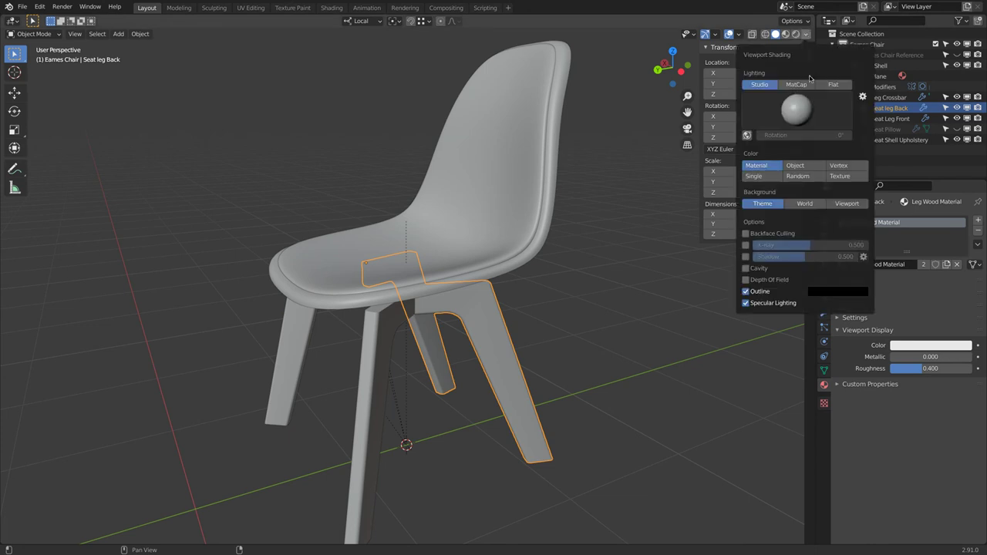
left_click(808, 177)
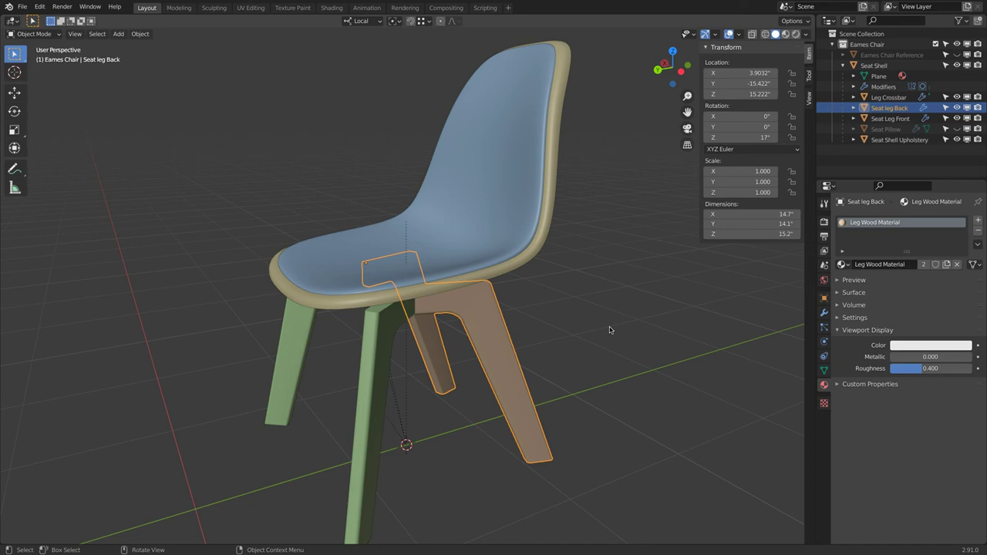
Step: Set the solid shading colour to Single so the whole chair appears uniform grey
mouse_move(566, 426)
middle_mouse_down()
mouse_move(431, 386)
mouse_move(238, 349)
mouse_move(236, 332)
mouse_move(627, 408)
mouse_move(564, 353)
mouse_move(609, 366)
middle_mouse_up()
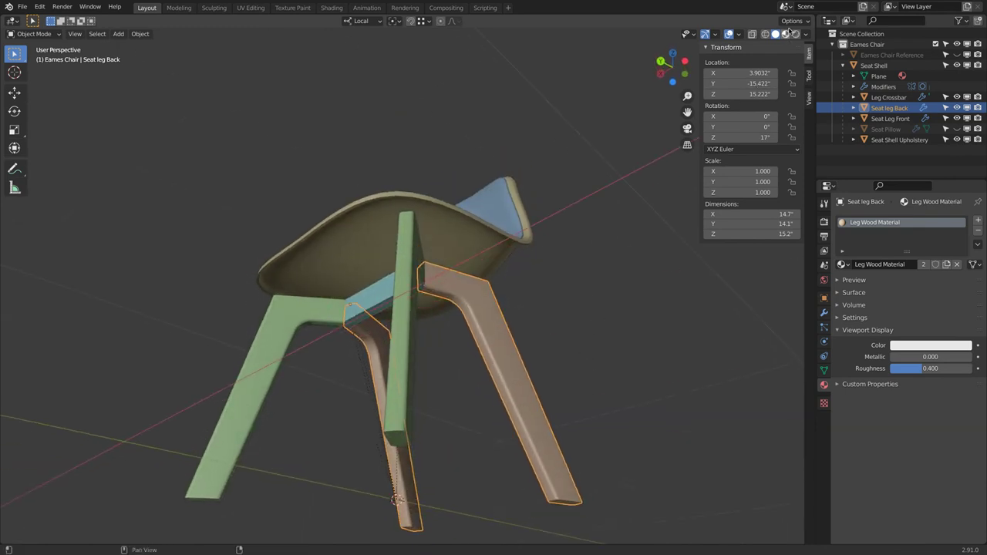
left_click(806, 34)
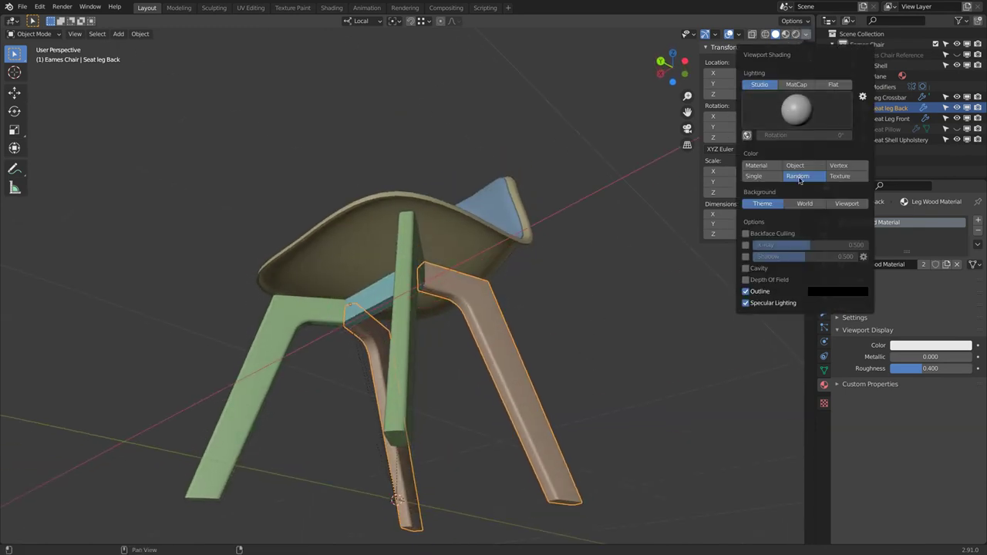
left_click(753, 176)
middle_click_drag(493, 216, 517, 234)
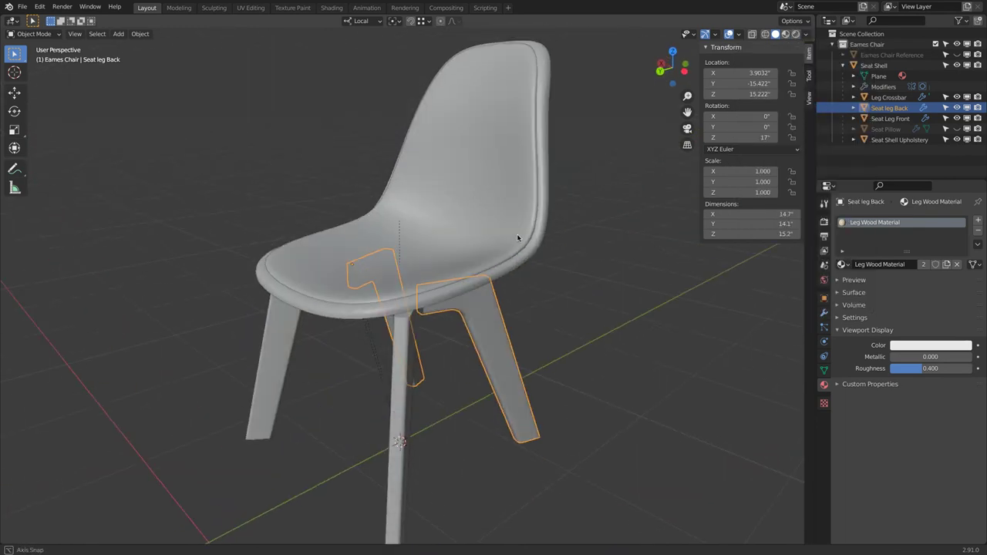
Step: Collapse the Seat Shell material's Viewport Display panel, then zoom out and recentre the chair
left_click(543, 235)
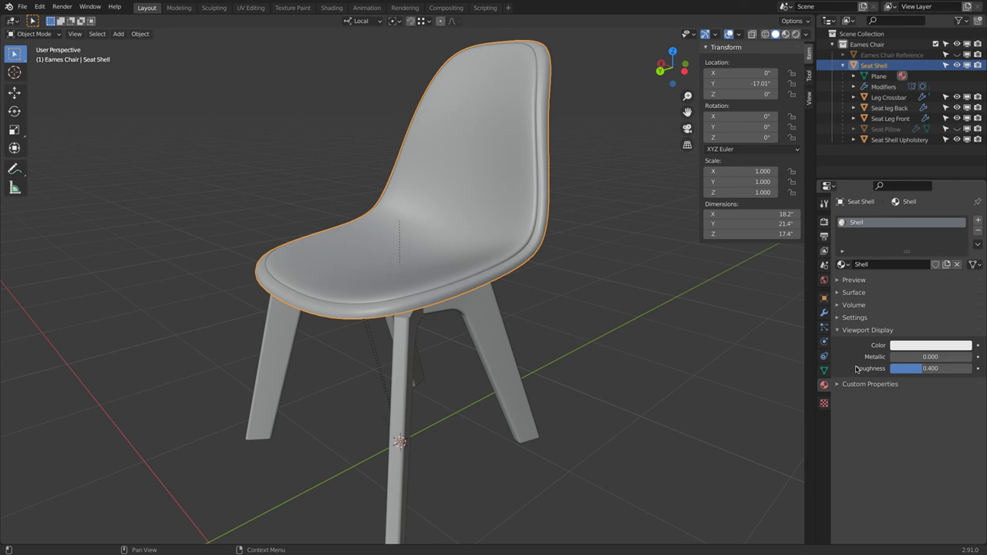
left_click(840, 331)
scroll(481, 205, "down", 3)
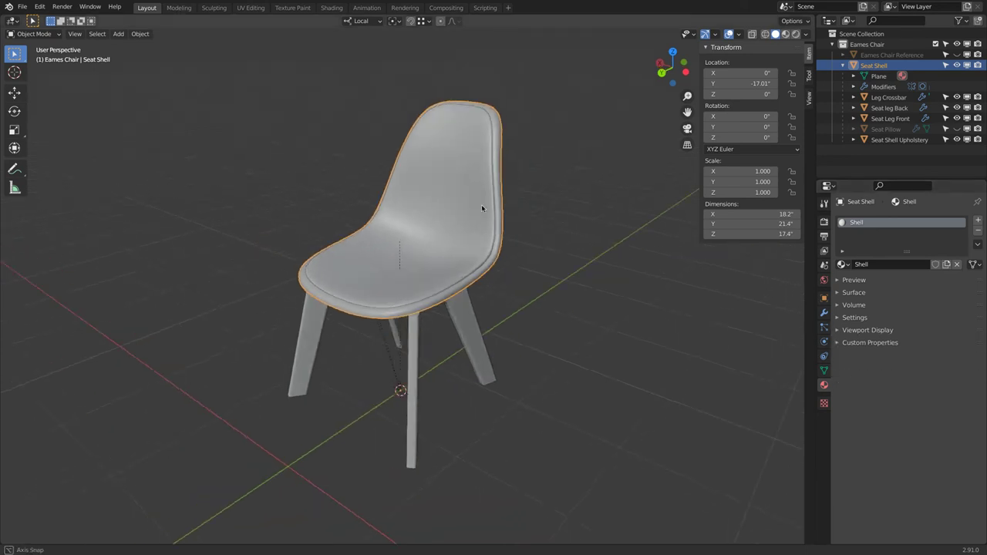
scroll(481, 196, "down", 2)
middle_click_drag(489, 187, 460, 200, "shift")
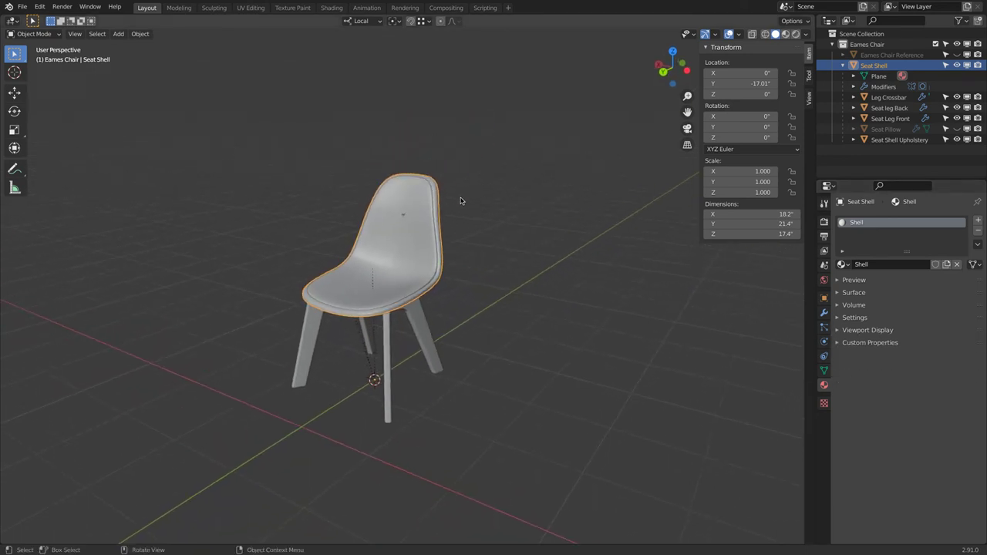